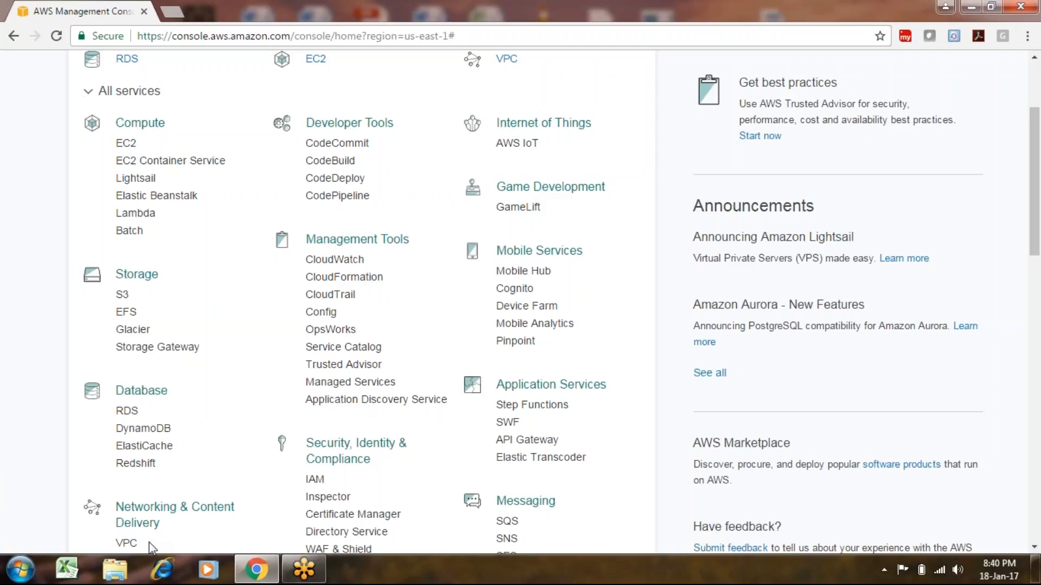
Launch Notepad from the Run prompt.
key("super+r")
type("notpad")
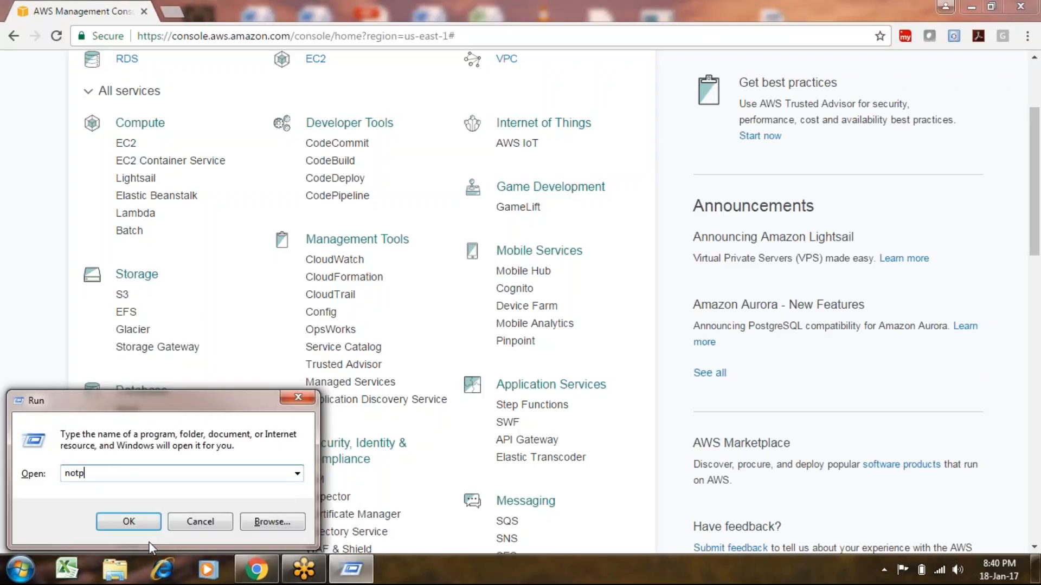
key("BackSpace")
key("BackSpace")
key("BackSpace")
type("epad")
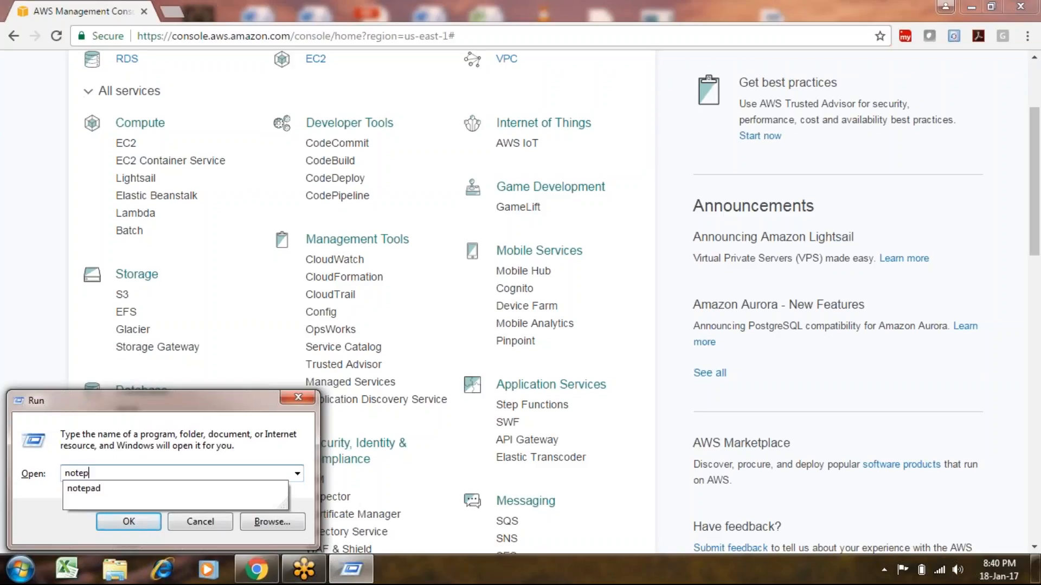
key("Return")
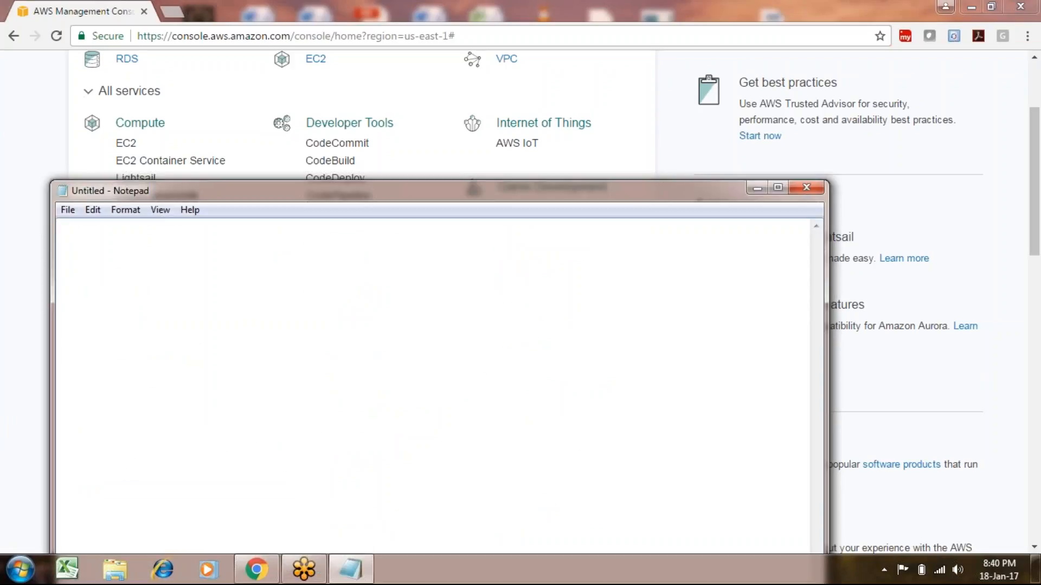
Start the notes with the heading 'create a team' and an indented 'VM - infra -' entry.
type("create a team")
key("Return")
key("Return")
key("Tab")
type("VM c")
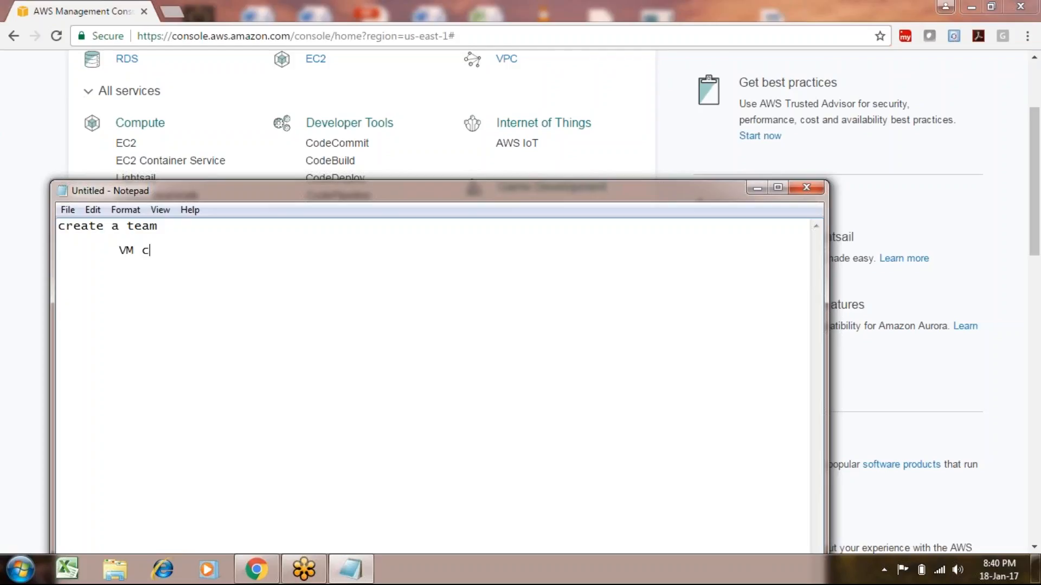
key("BackSpace")
type("- inra")
key("BackSpace")
key("BackSpace")
type("fra -")
Note that a team member creates VM's, with 'EC2 - write an read' access.
type("ALan")
key("BackSpace")
key("BackSpace")
key("BackSpace")
type("lan : cra")
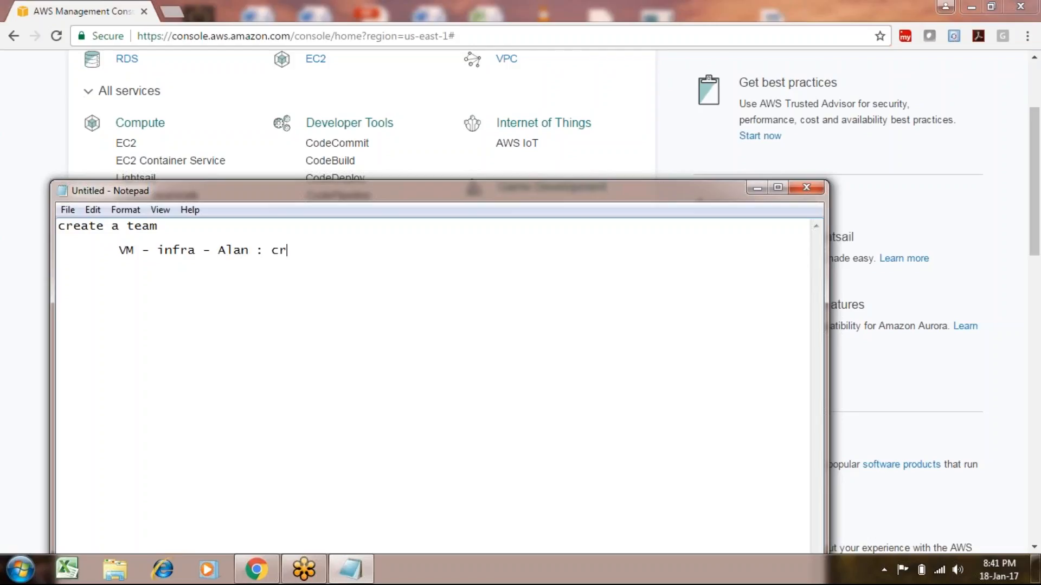
key("BackSpace")
type("rea")
key("BackSpace")
key("BackSpace")
key("BackSpace")
type("eate VM's.")
key("Return")
key("Tab")
type("EC2")
type(" - ")
type("wri")
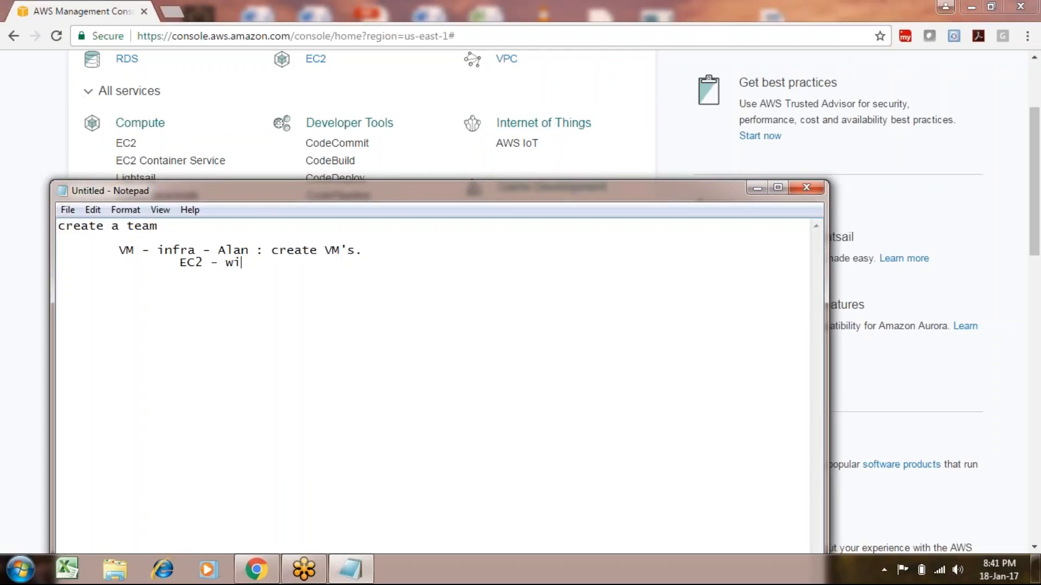
type("te an read")
Add a 'storage : S3 : L1' entry giving a second member read access.
key("Return")
key("Return")
key("Tab")
type("stor")
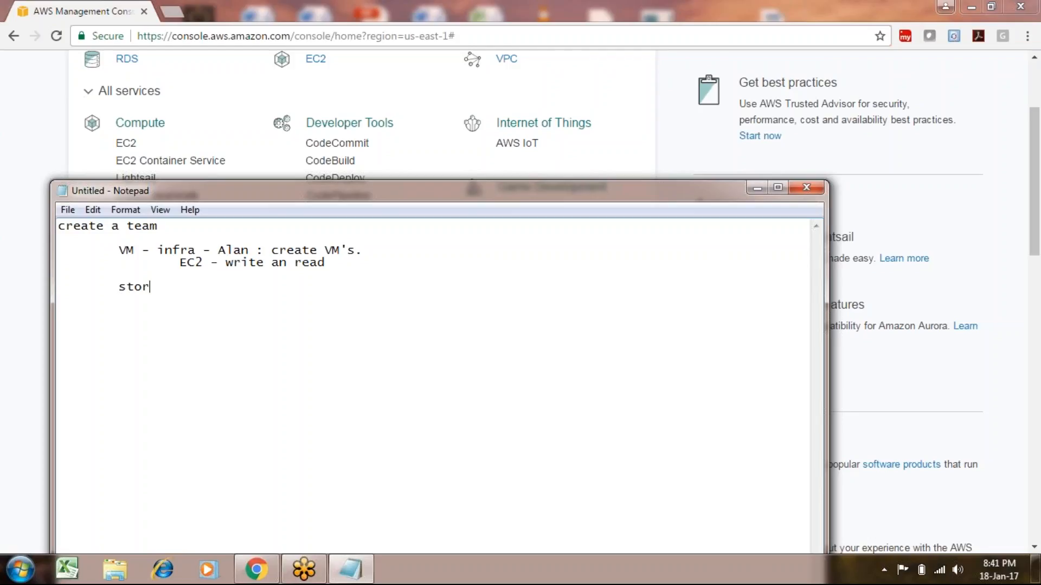
type("age : ")
type("S3 ")
type(": ")
type("11")
key("BackSpace")
key("BackSpace")
key("BackSpace")
type("L1 :")
type("john : read")
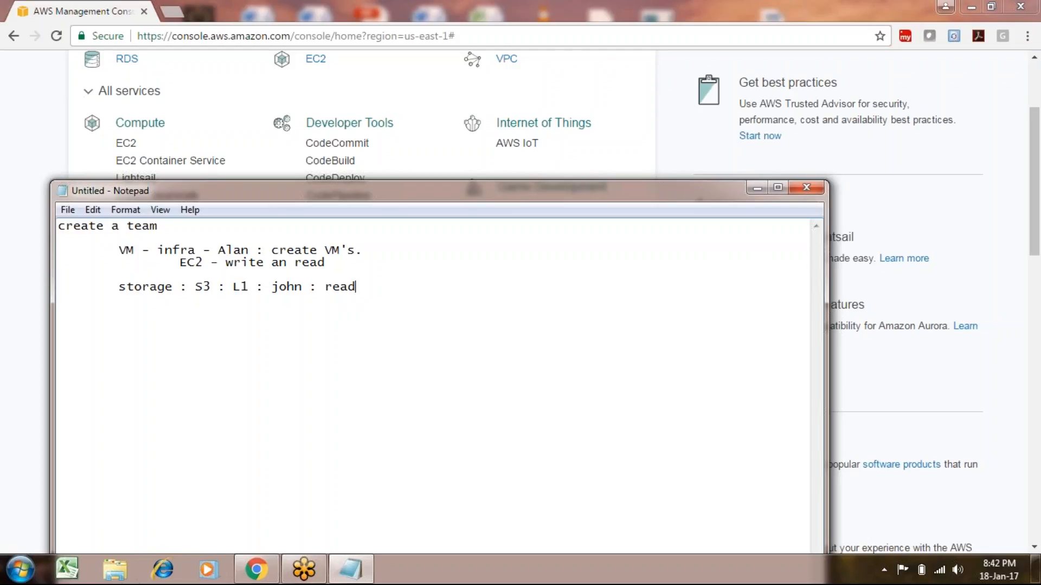
left_click(629, 161)
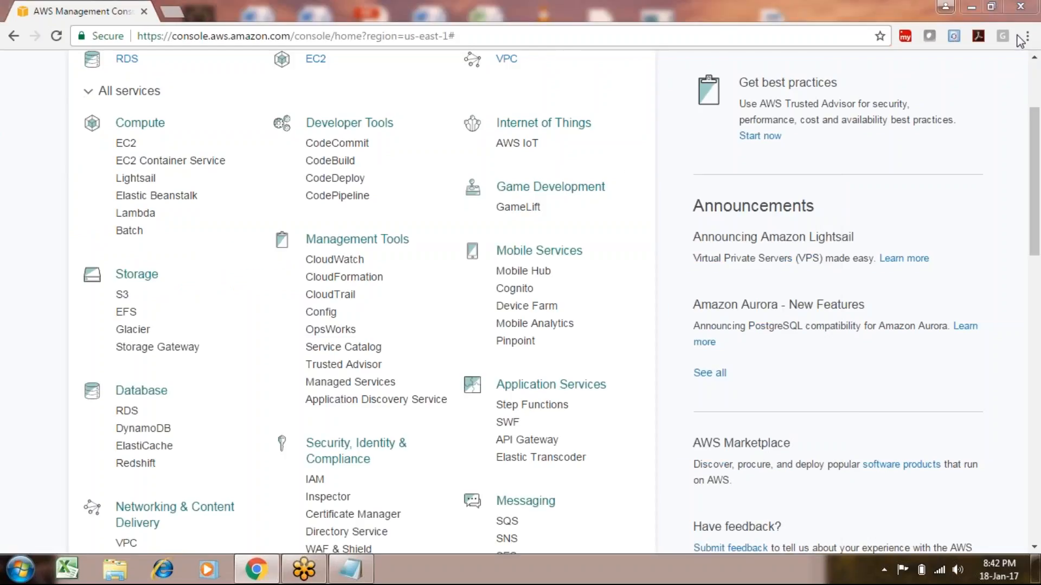
scroll(859, 58, "up", 3)
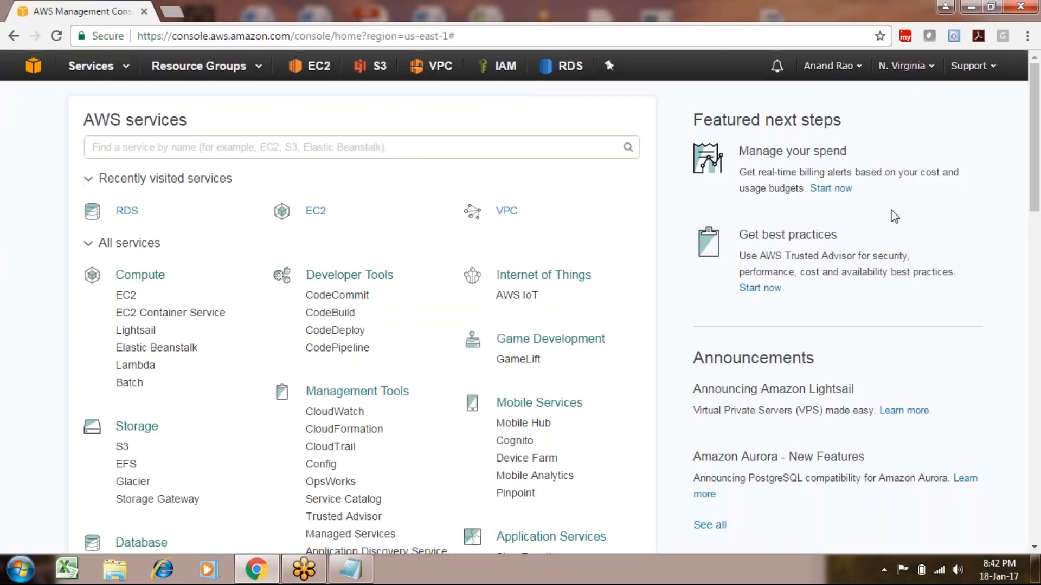
scroll(894, 216, "down", 1)
scroll(894, 216, "down", 4)
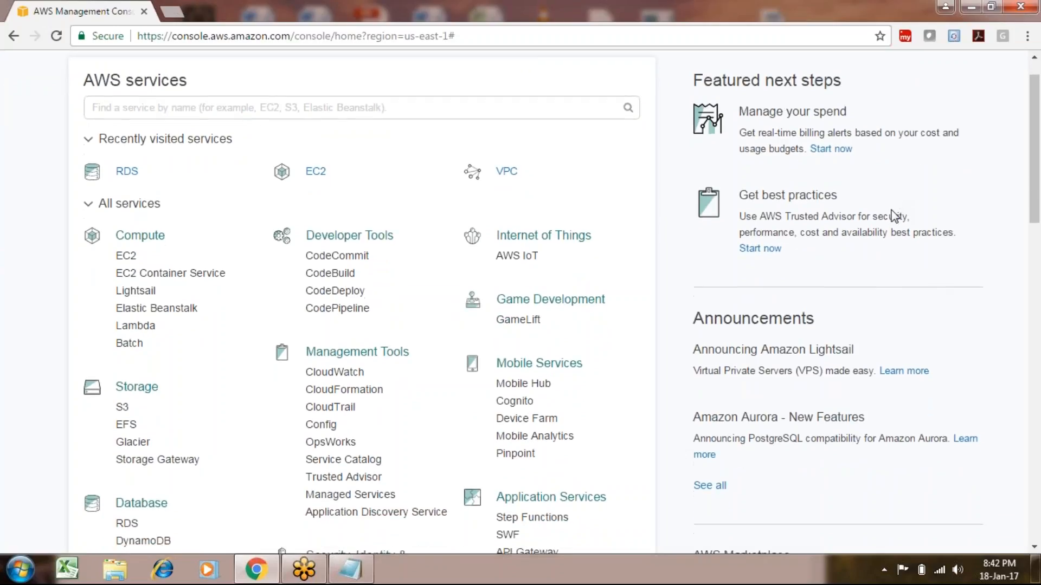
scroll(894, 217, "down", 1)
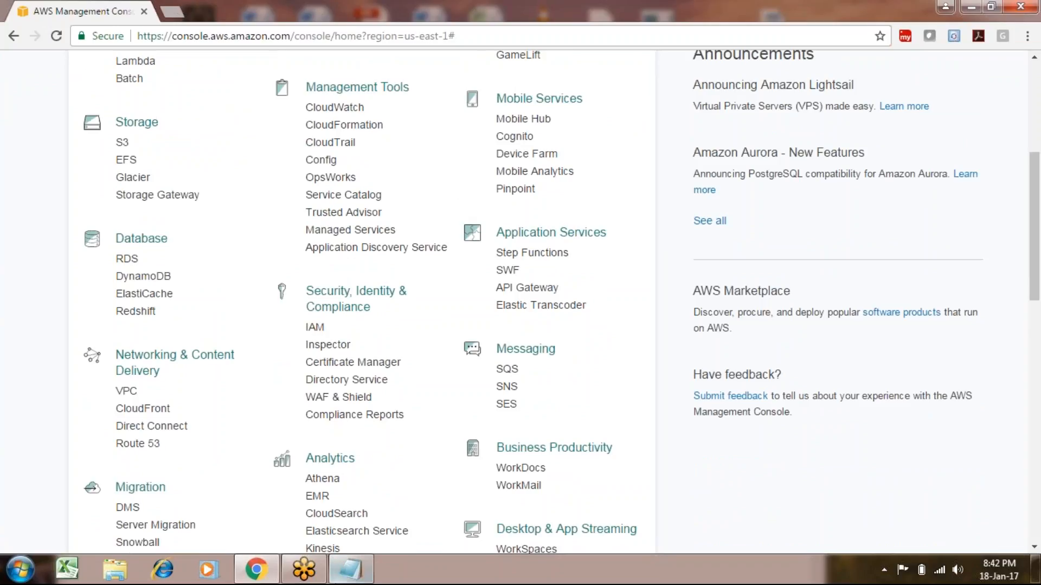
Add the line 'RBAC : role based access controls' to the notes.
left_click(350, 569)
key("Return")
key("Return")
key("Return")
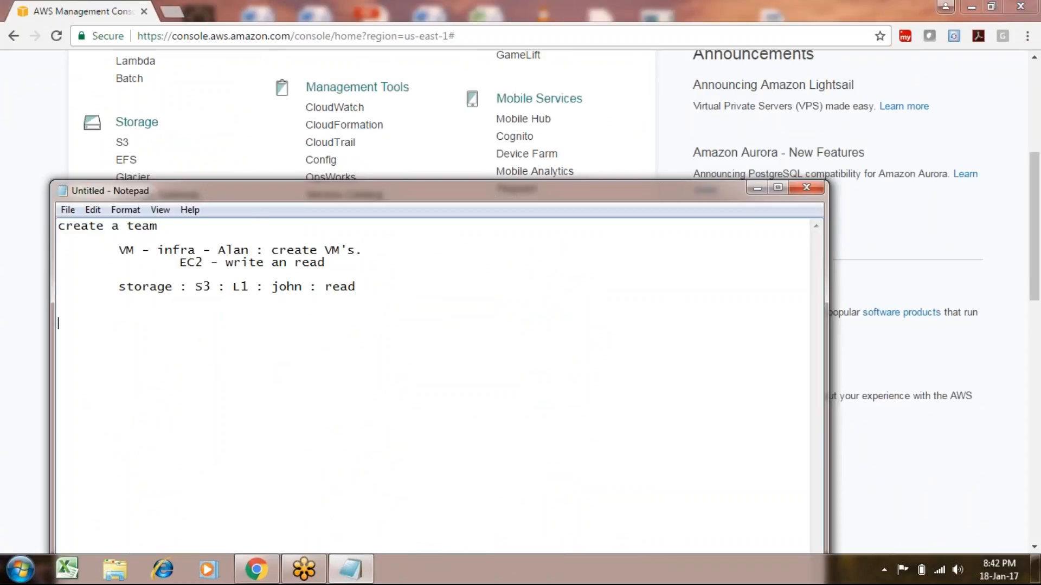
type("RBAC : role ased")
key("BackSpace")
key("BackSpace")
key("BackSpace")
key("BackSpace")
key("BackSpace")
type("based ac")
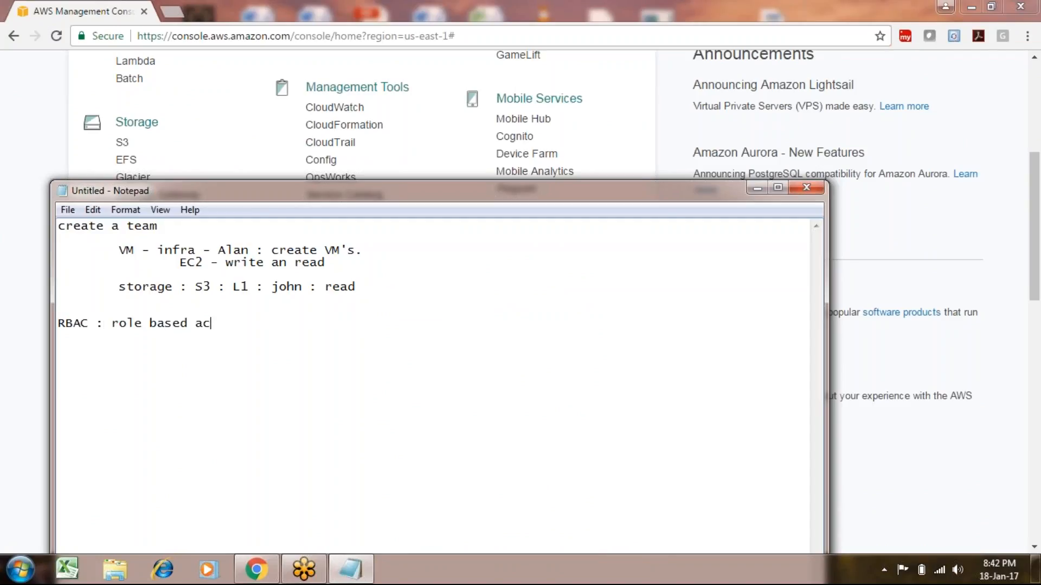
type("cess controls")
Add '15 team memebers' beneath the EC2 line.
left_click(34, 246)
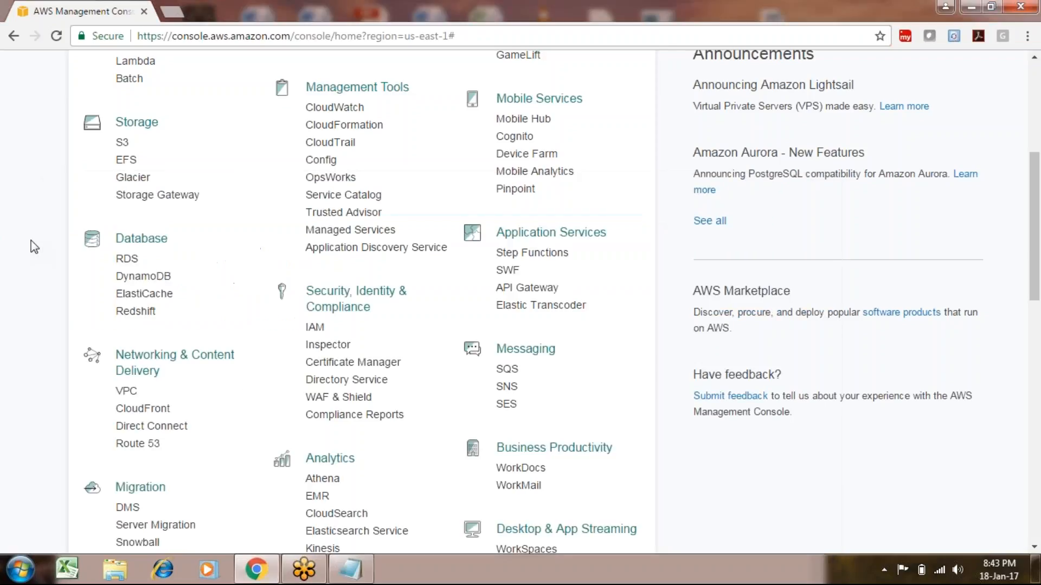
left_click(350, 569)
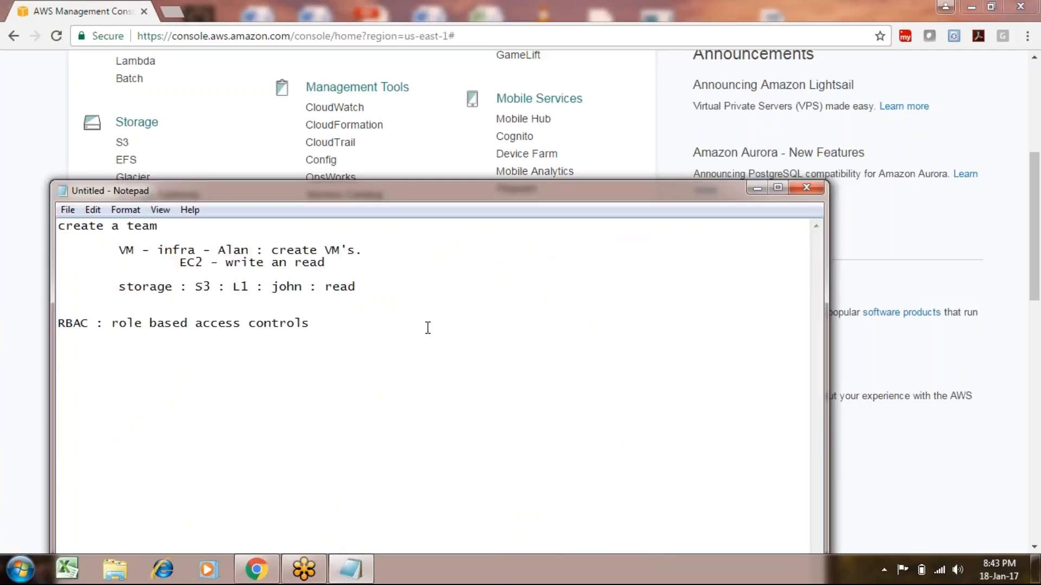
key("Return")
left_click(383, 241)
left_click(375, 255)
type("15")
key("BackSpace")
key("BackSpace")
key("Down")
key("Down")
key("Tab")
key("Tab")
type("15 teamm")
key("BackSpace")
type("memeber")
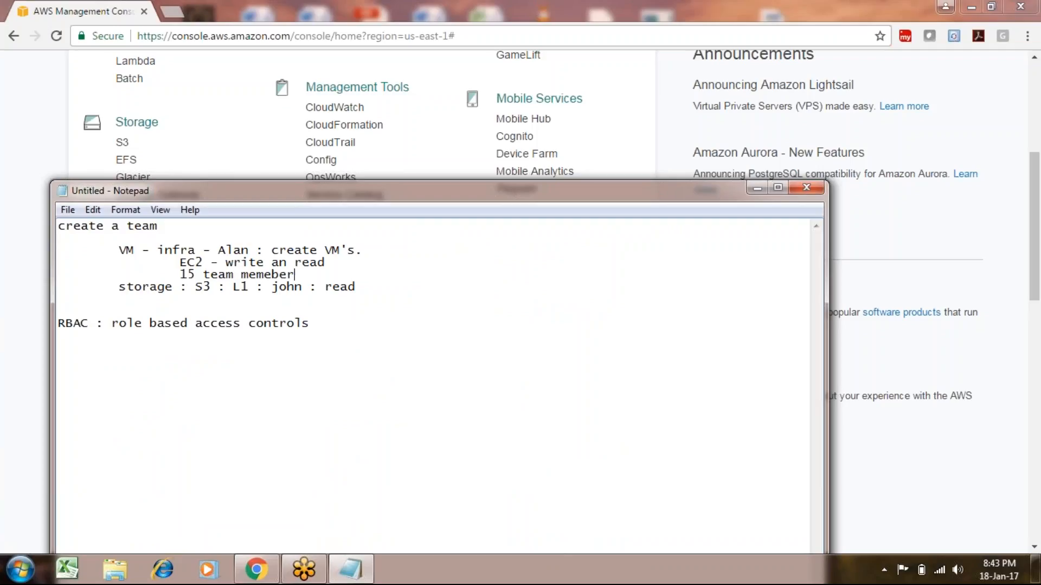
type("s")
Add '20 L1 joining in that team' beneath the storage line.
key("Down")
key("Down")
key("Tab")
key("Tab")
type("20 L1 joining in that ")
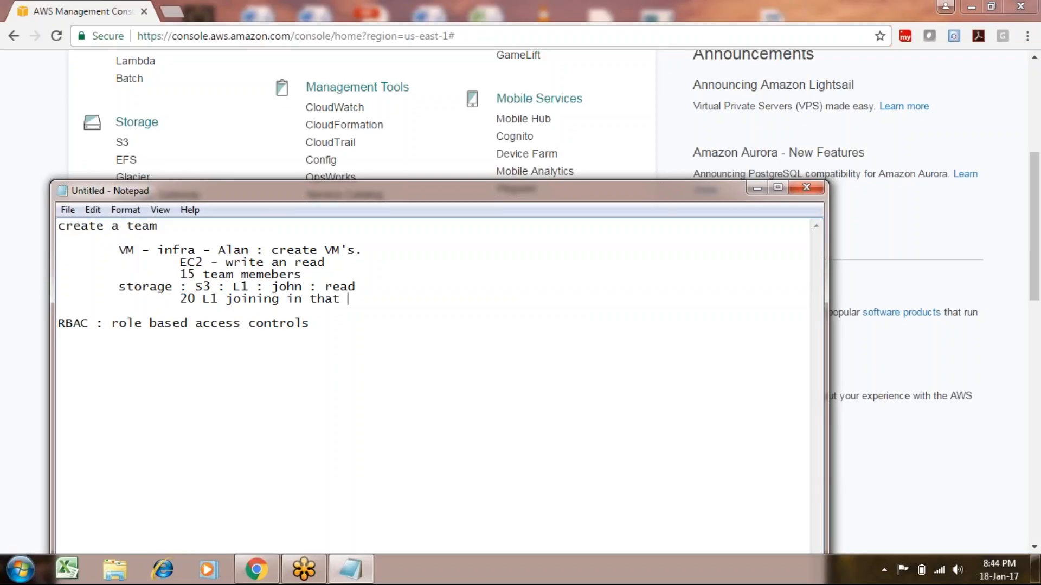
type("team")
Write 'create Groups -> add users to the group' and 'give permissions on groups'.
key("Down")
key("Down")
key("Down")
key("Down")
key("Down")
type("create Groups")
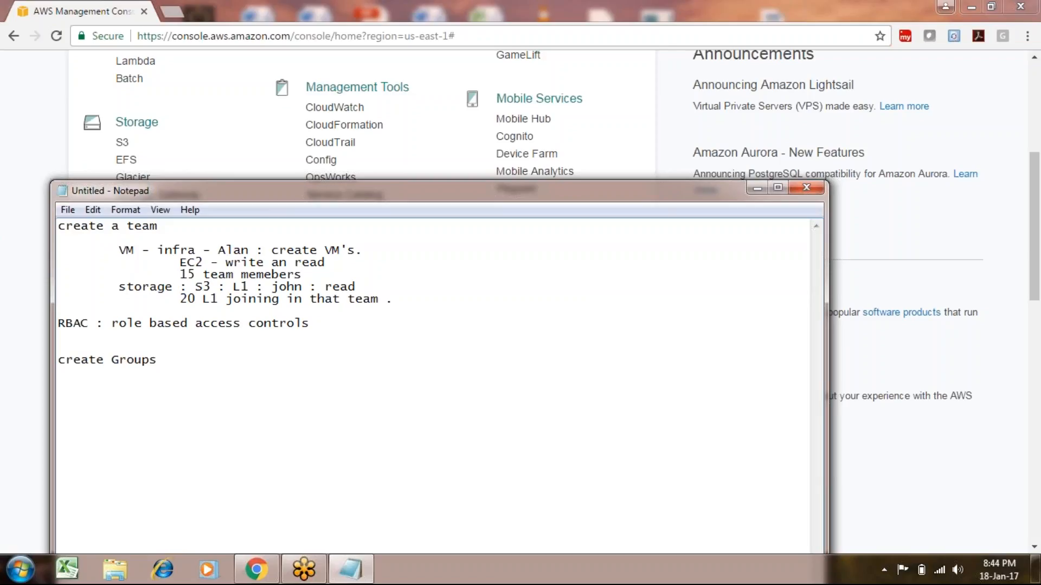
type(" -> add users to the group")
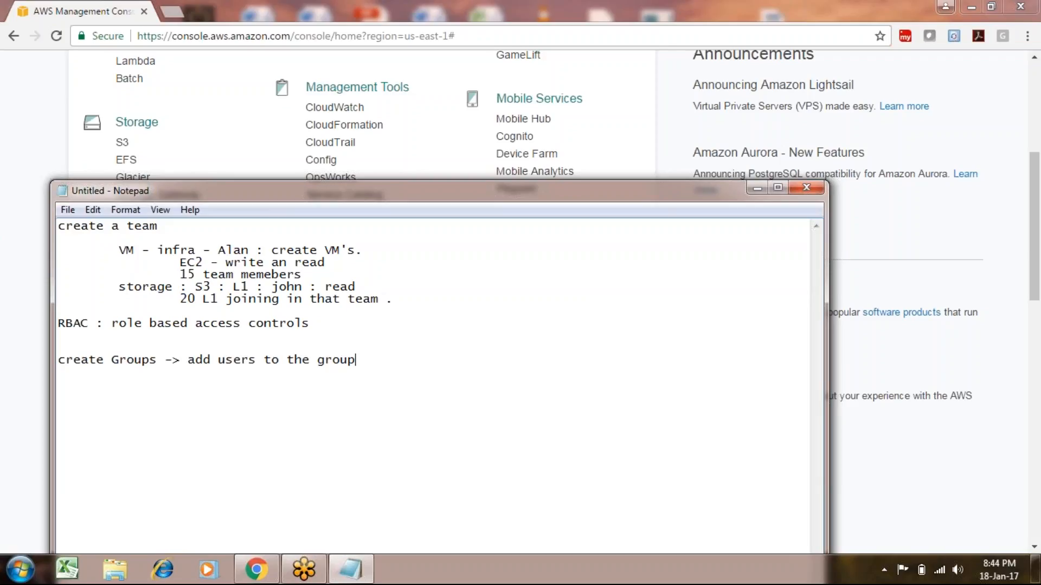
key("Return")
type("give permsi")
key("BackSpace")
key("BackSpace")
type("issios on groujsp")
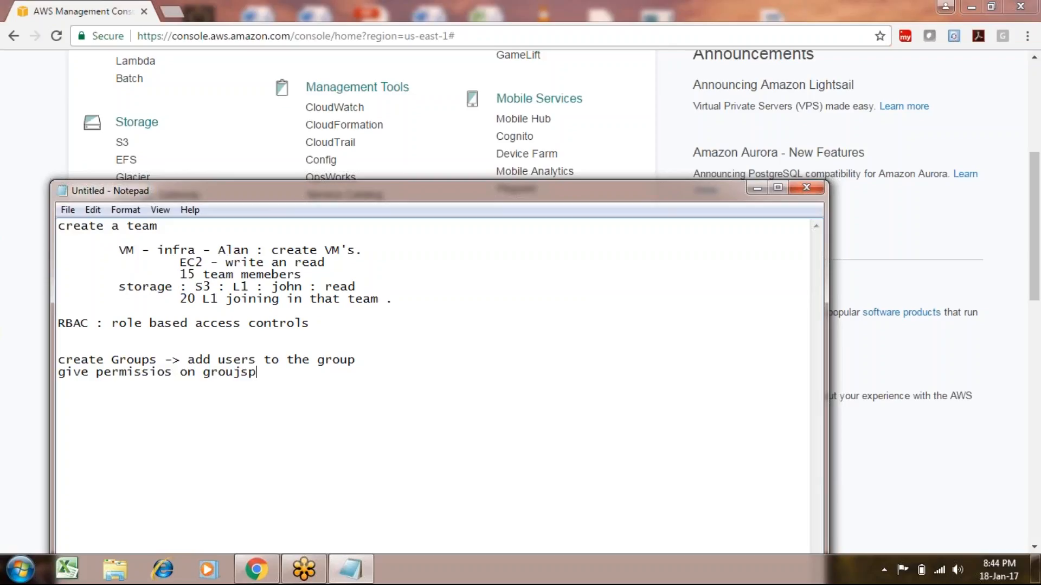
key("BackSpace")
key("BackSpace")
key("BackSpace")
key("BackSpace")
type("ps")
left_click(168, 374)
type("n")
key("End")
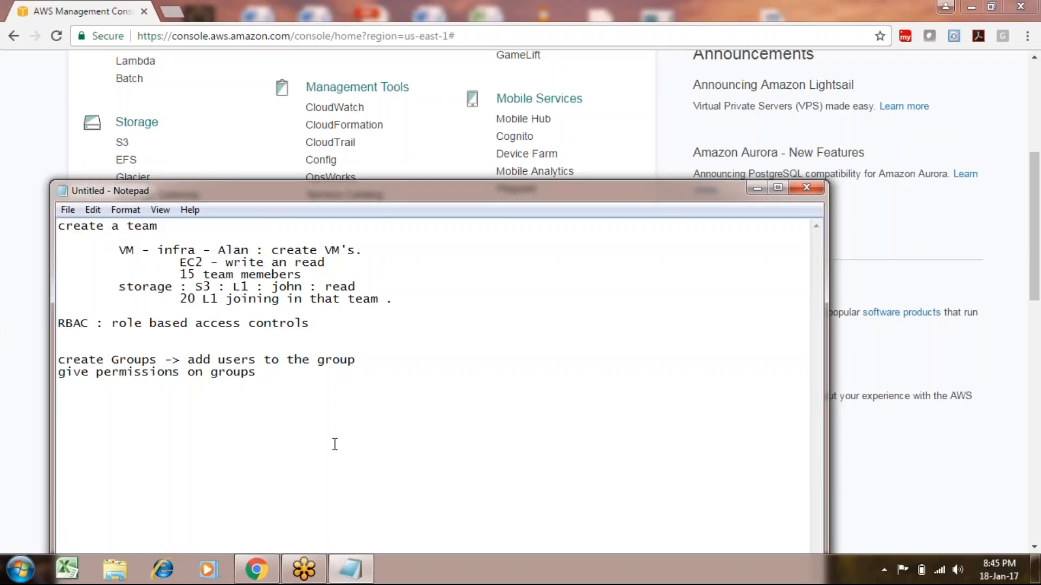
List the groups to create: 1) Ec2writeaccess and 2) S3readaccess.
key("Return")
type("create groups")
key("Return")
type("1)")
type("Ec")
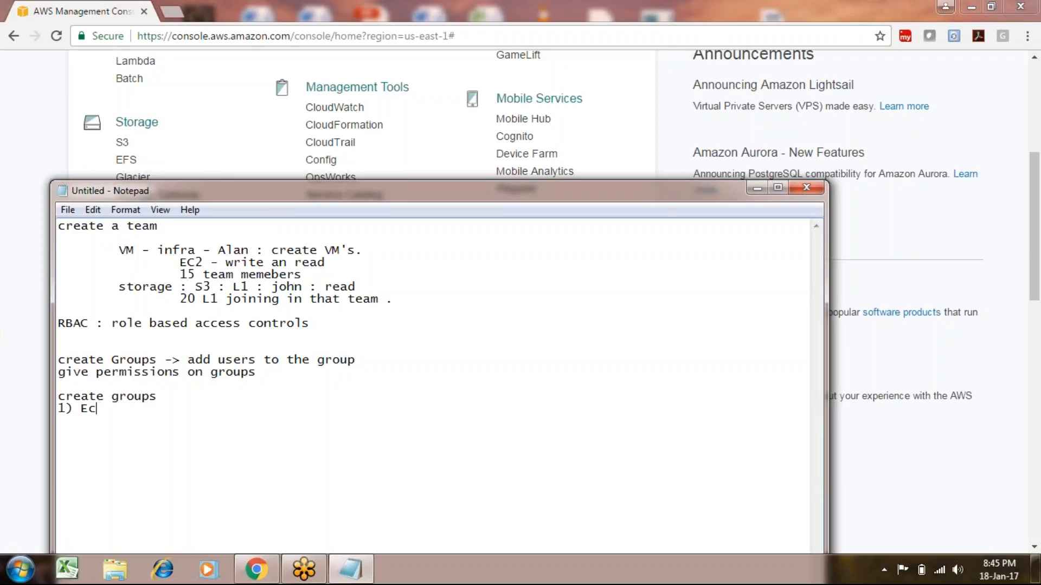
type("2writeaccess")
key("Return")
type("2) S3")
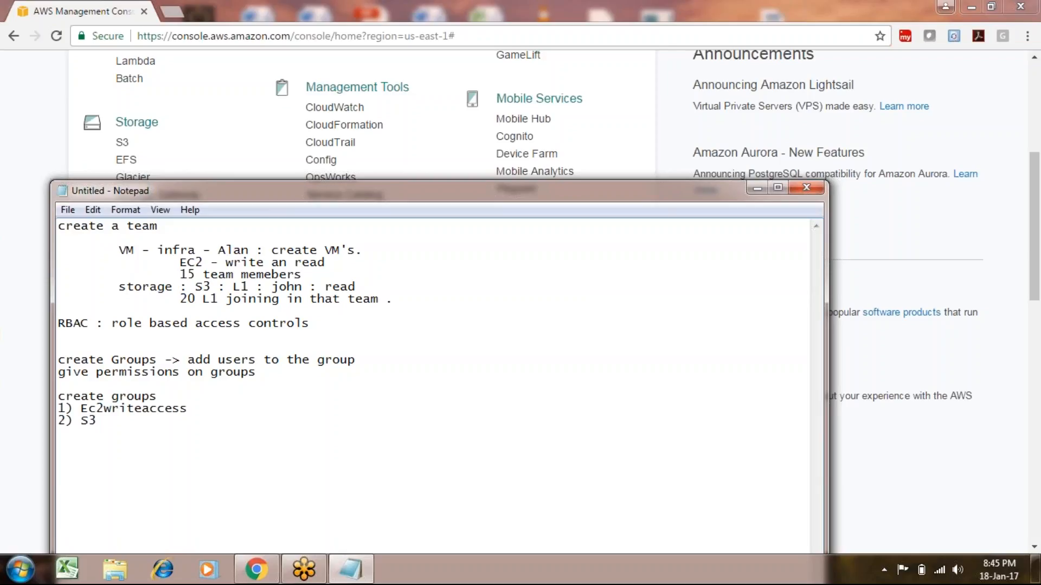
type("readaccess")
Note one user to add to each of the two groups.
key("Up")
key("BackSpace")
key("End")
type("- ad")
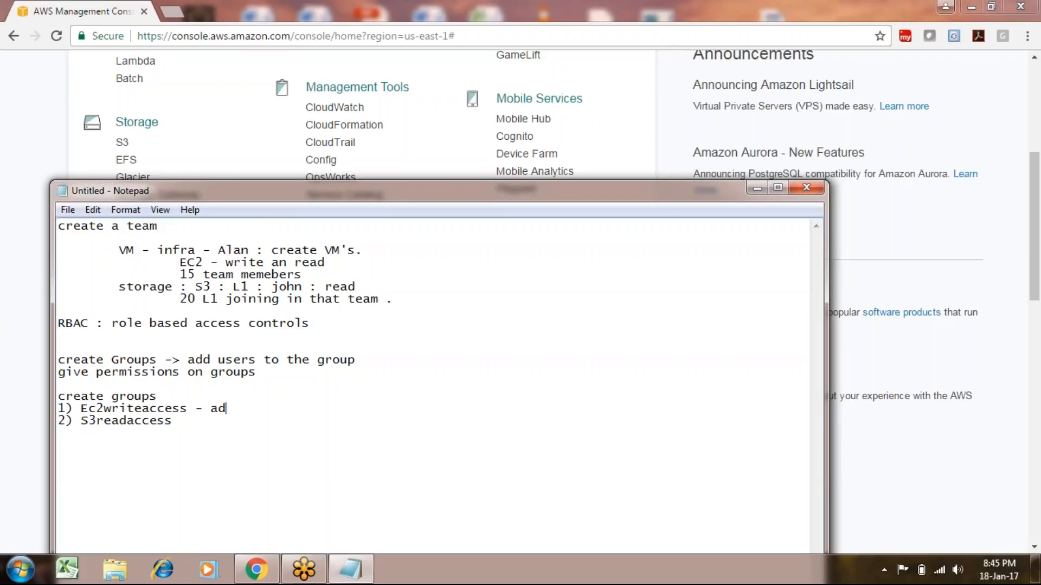
type("d Alan and")
key("BackSpace")
key("BackSpace")
key("BackSpace")
key("BackSpace")
key("Down")
type("- add John")
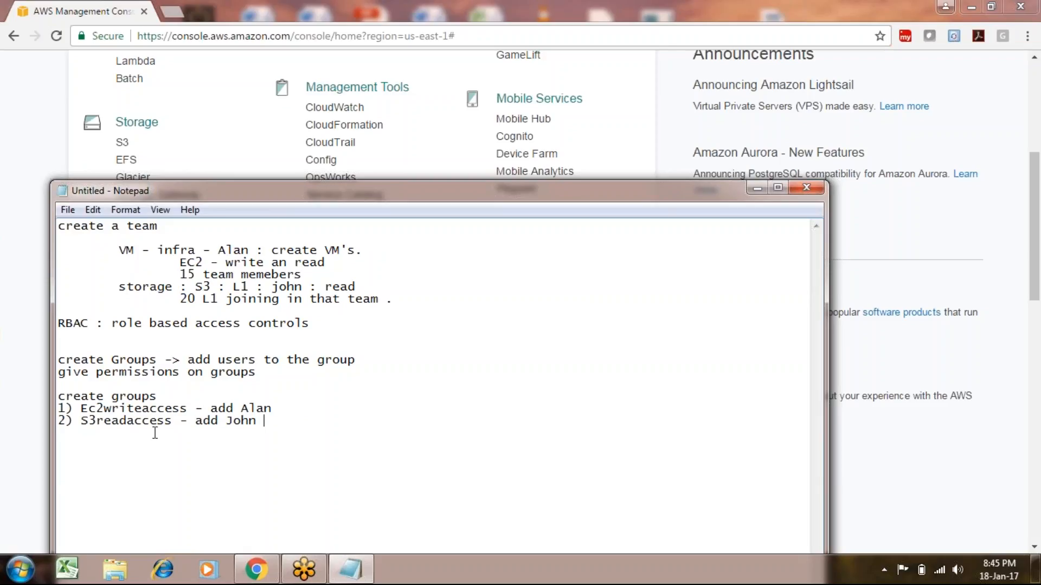
Move the notes window up and right, then minimize it.
left_click_drag(173, 426, 126, 426)
left_click_drag(186, 408, 133, 408)
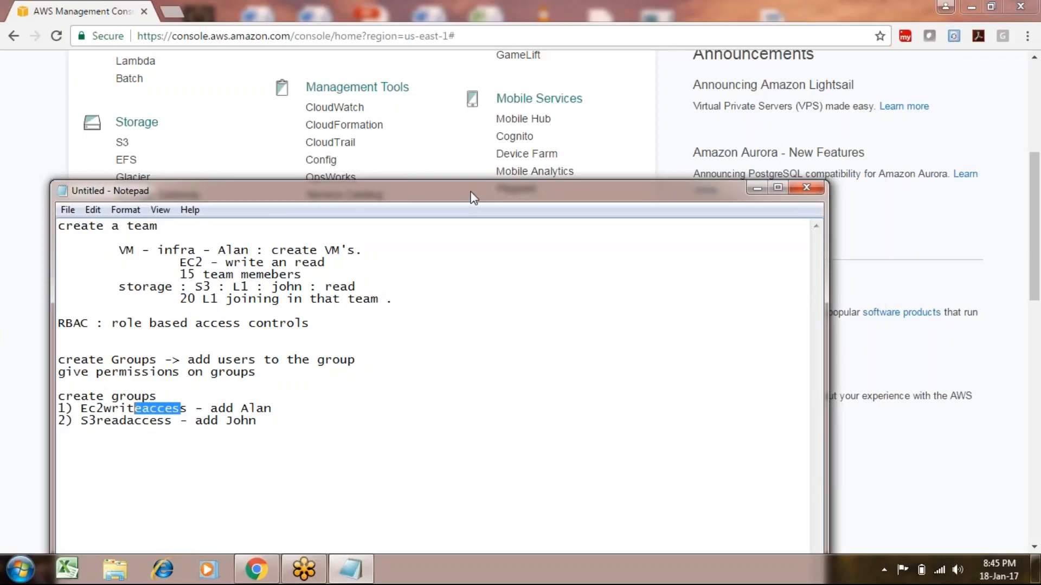
left_click_drag(470, 193, 518, 143)
left_click(557, 481)
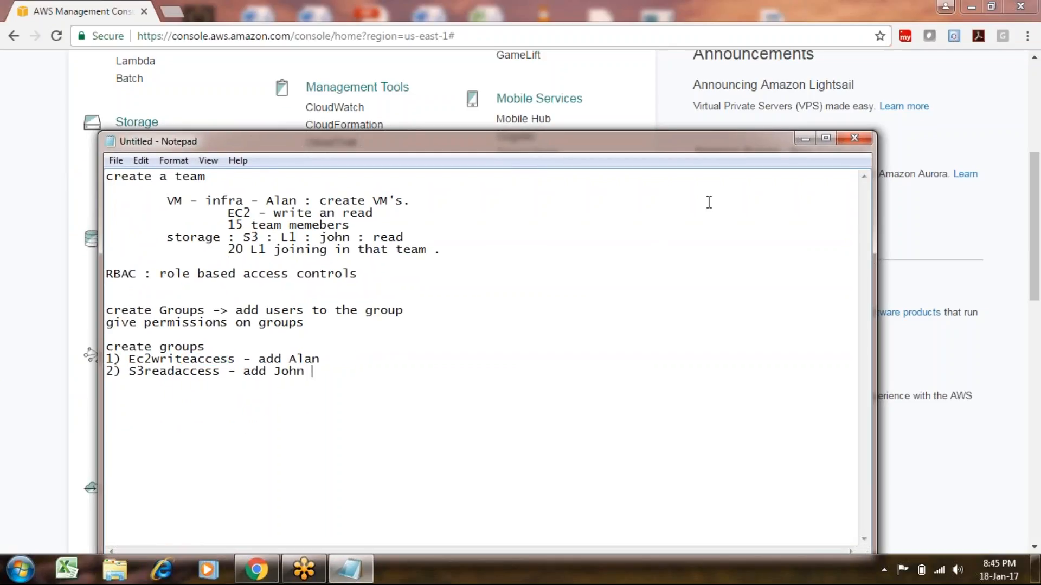
left_click(804, 139)
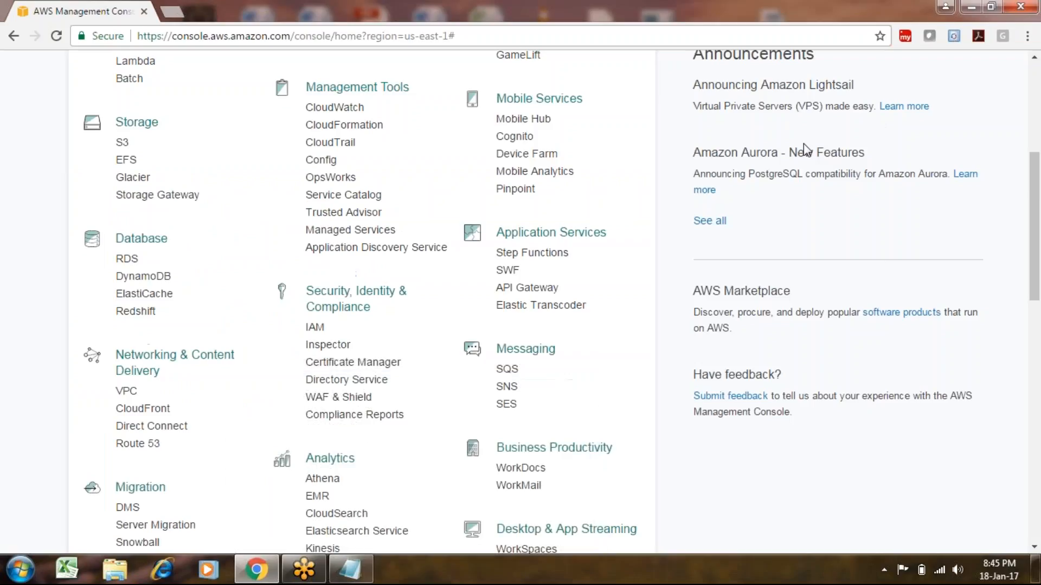
Open IAM from the Security, Identity & Compliance services list.
mouse_move(1036, 273)
left_mouse_down()
mouse_move(1036, 230)
mouse_move(1037, 288)
left_mouse_up()
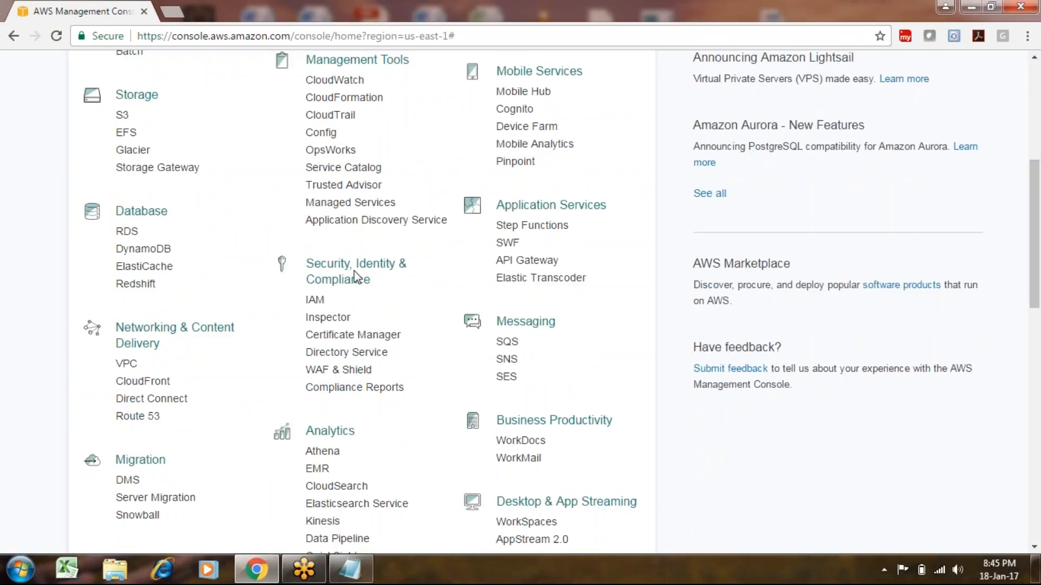
left_click(316, 304)
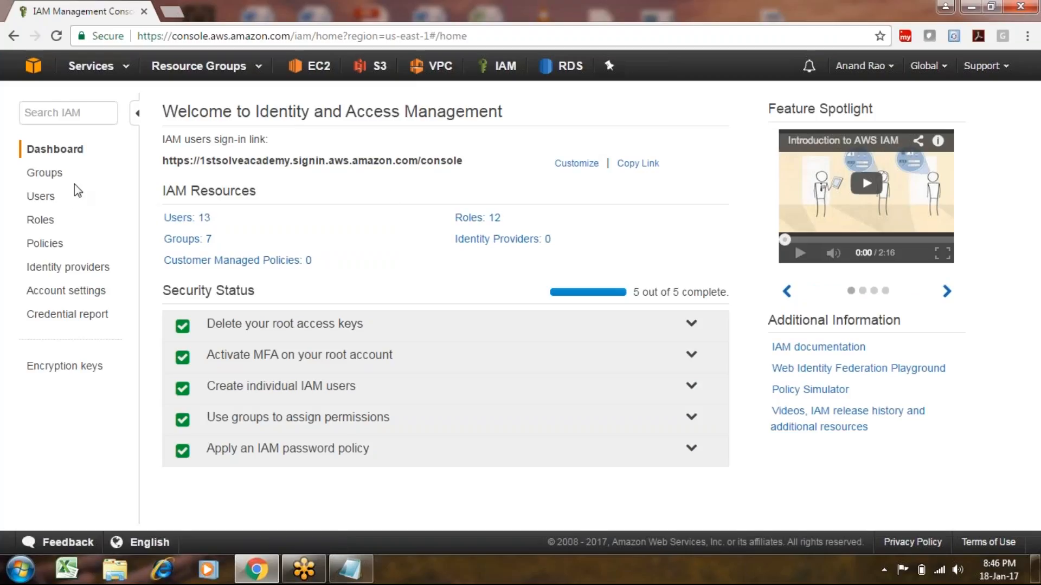
Add a new user with the user's name, programmatic access and AWS Management Console access.
left_click(52, 206)
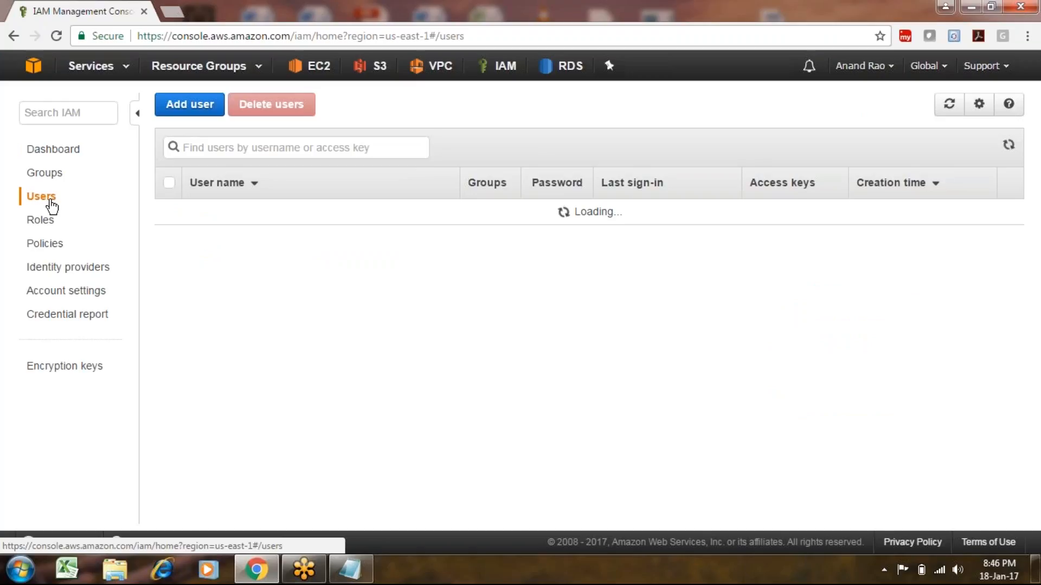
left_click(204, 111)
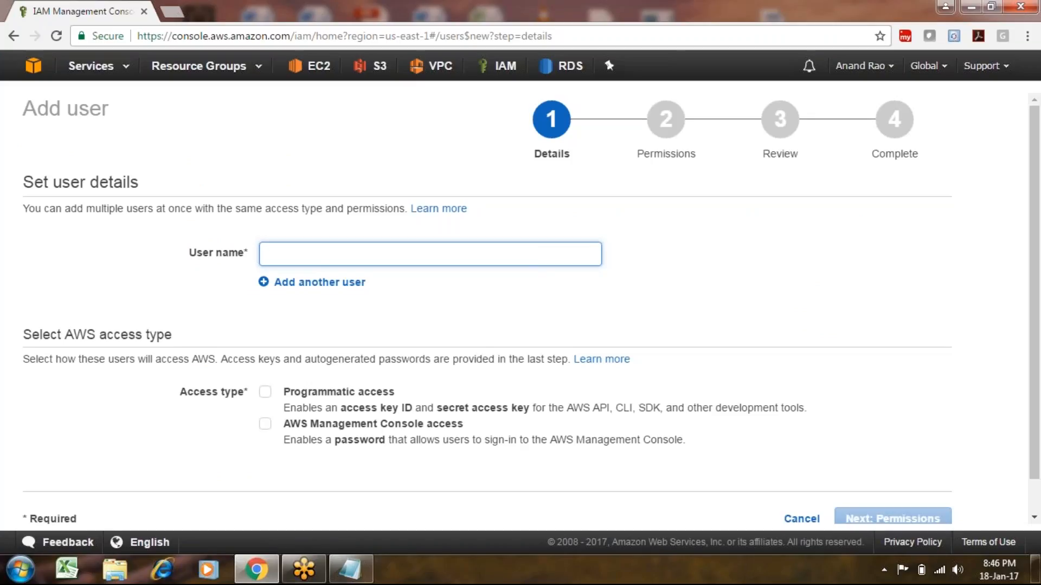
type("Alan")
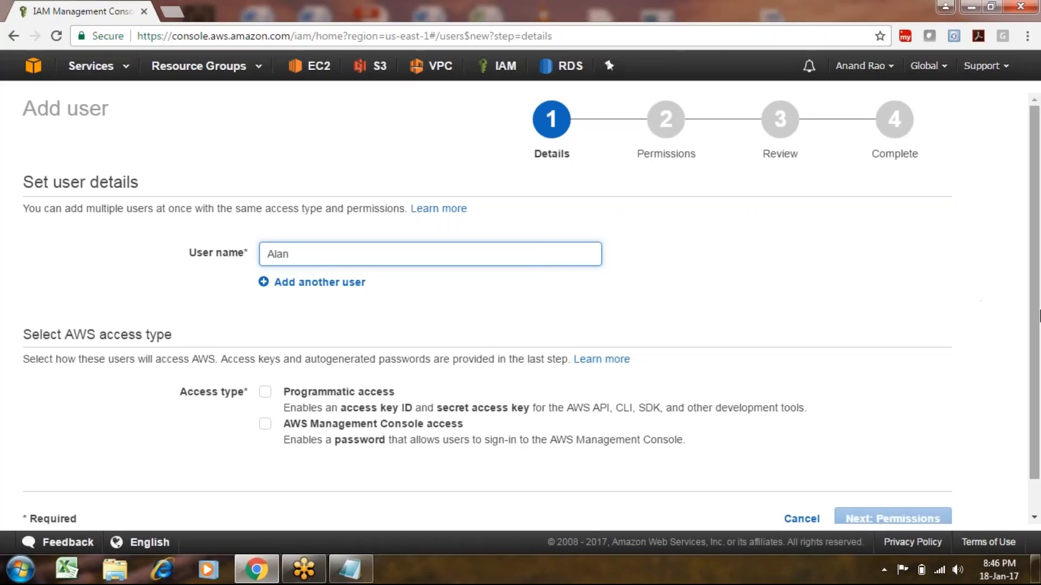
left_click_drag(1034, 324, 1036, 369)
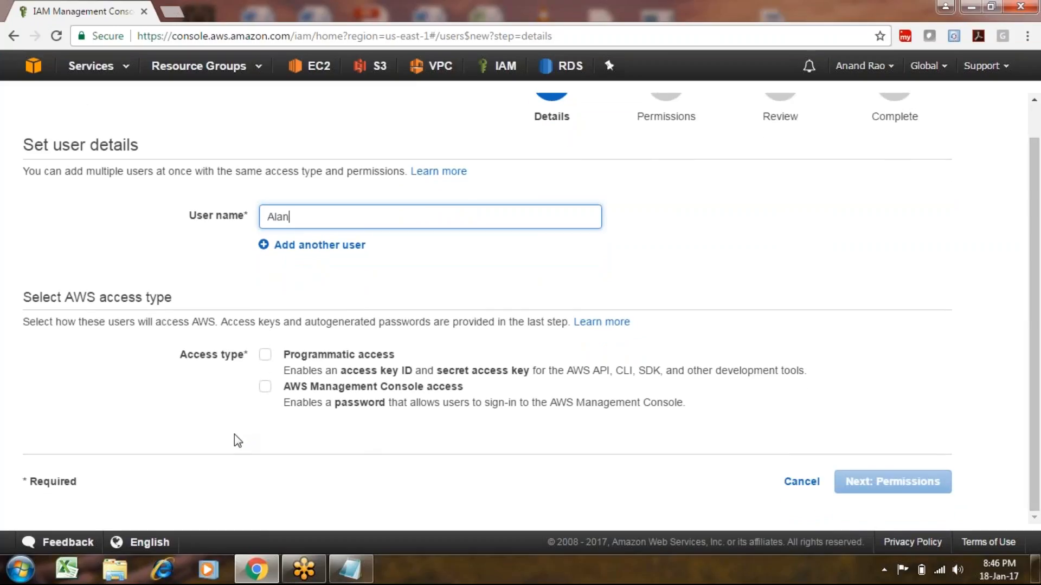
left_click(266, 358)
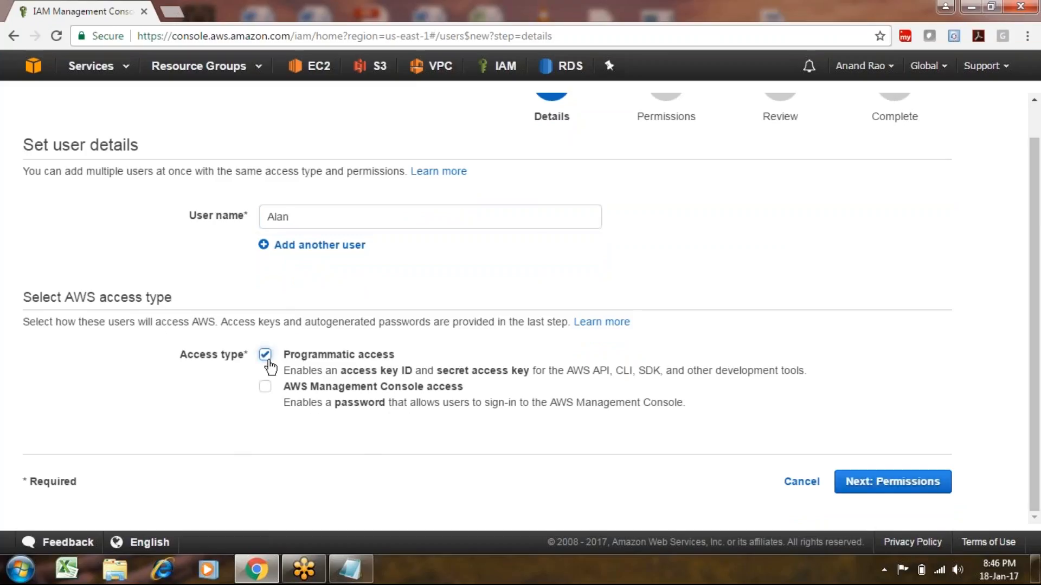
left_click(265, 388)
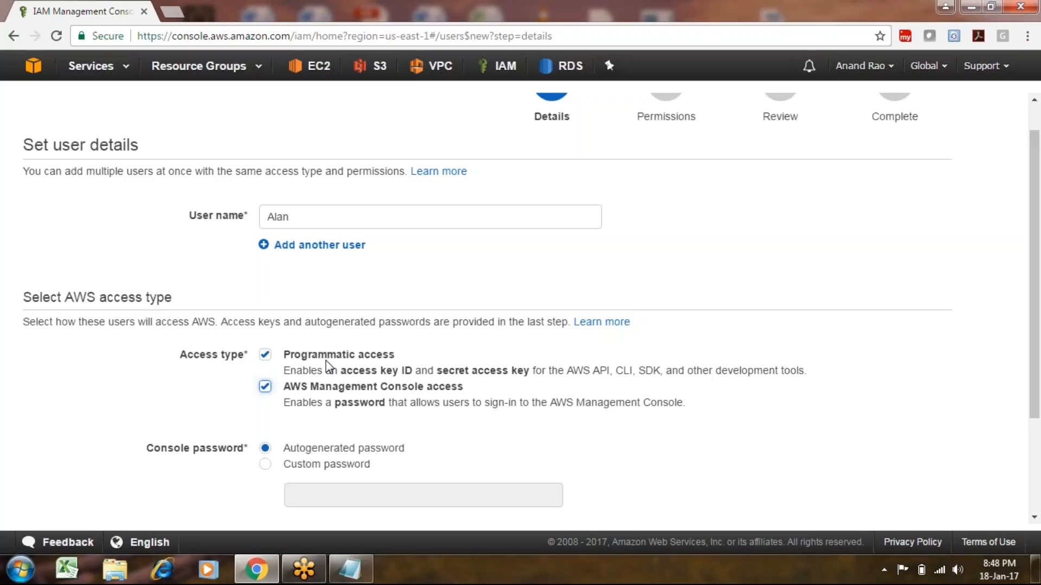
left_click(350, 569)
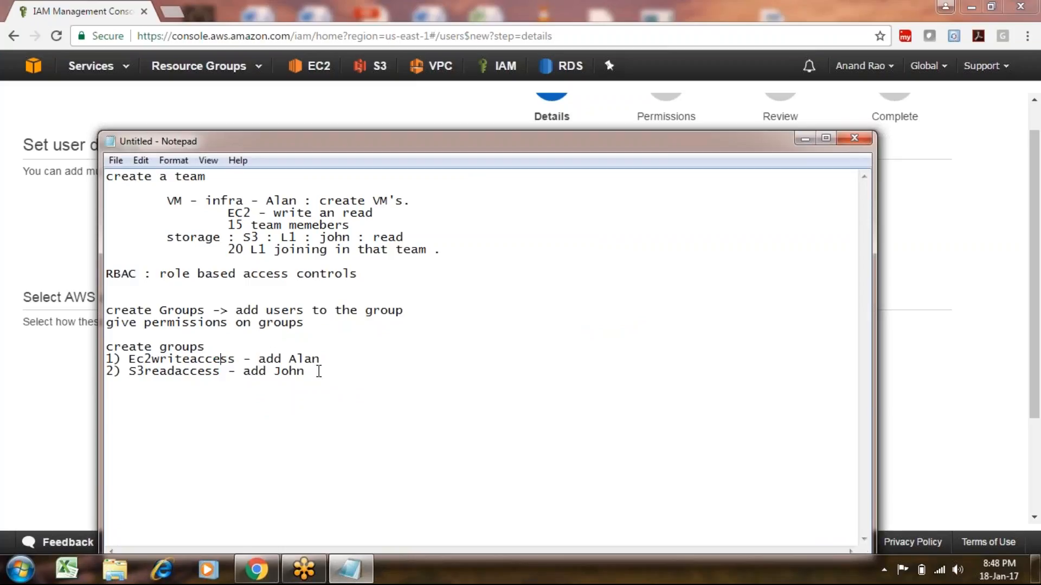
Check the new user's group entry in the notes, then return to the Set user details page.
left_click_drag(322, 358, 288, 360)
left_click(184, 287)
left_click(382, 415)
left_click(46, 394)
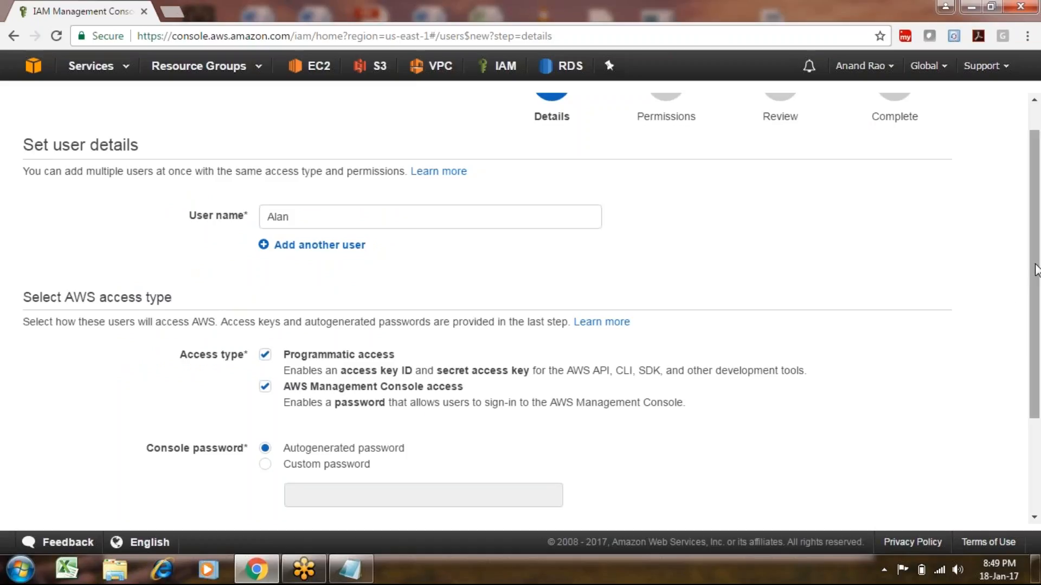
Choose Custom password and enter the user's console password, keeping the reset requirement.
left_click_drag(1035, 271, 1036, 325)
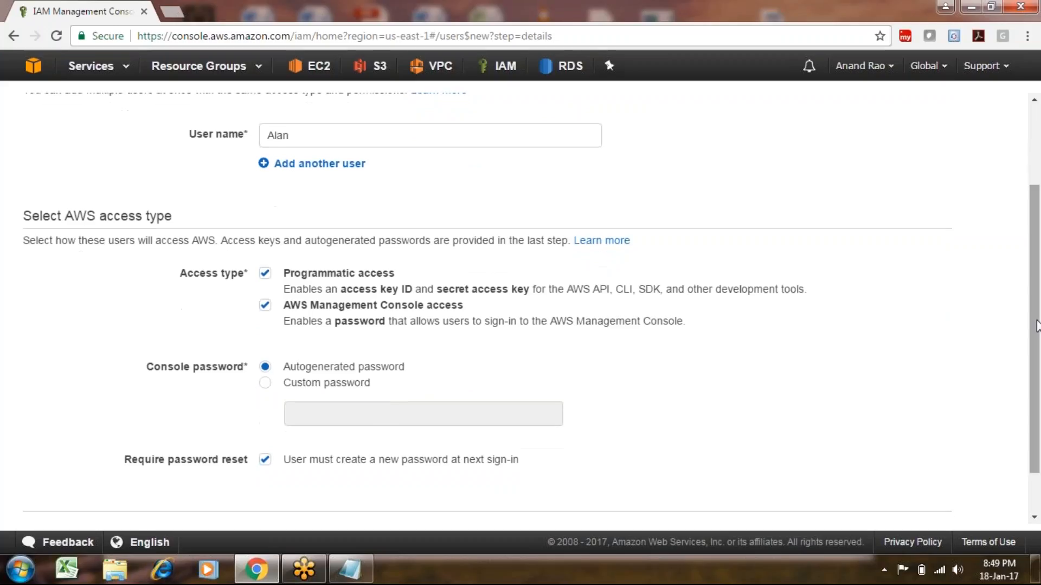
scroll(1035, 323, "up", 1)
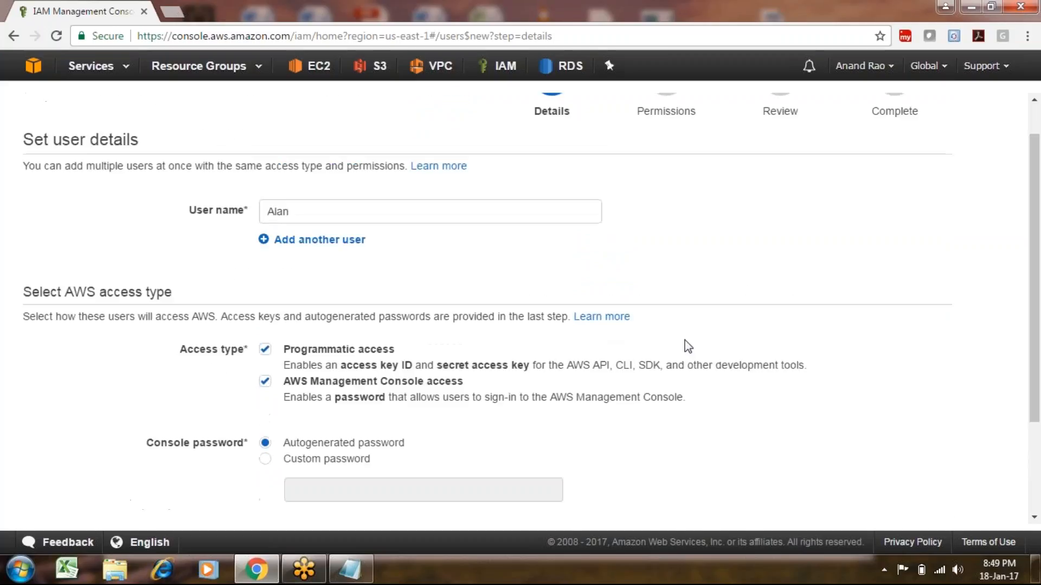
scroll(1036, 320, "down", 2)
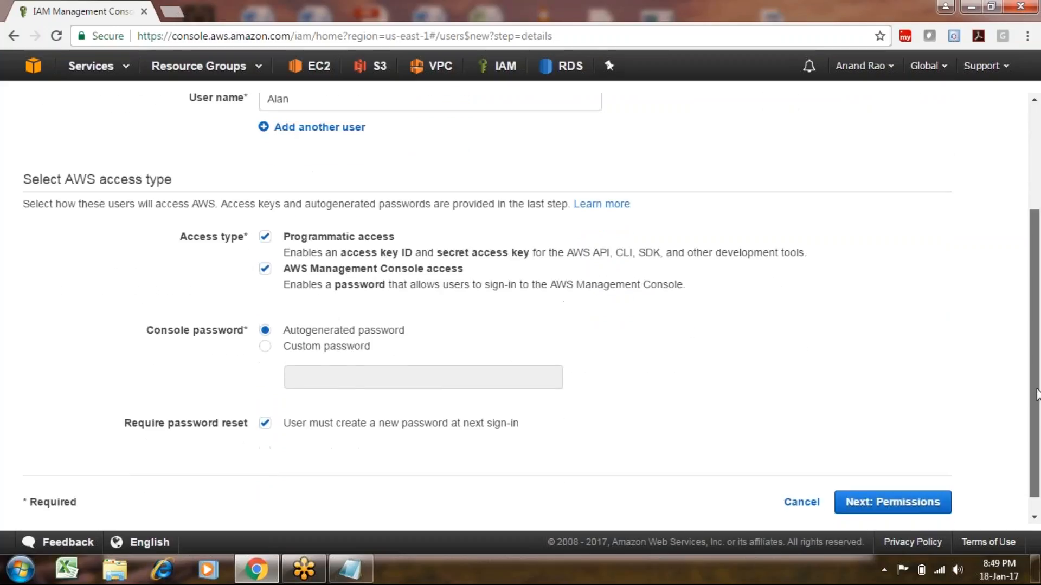
left_click(287, 349)
left_click(321, 379)
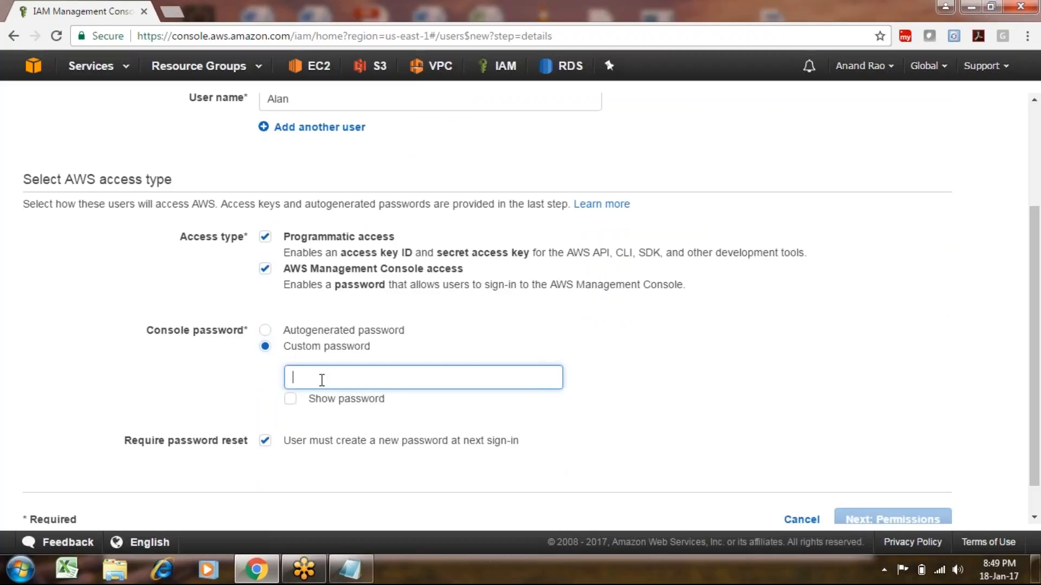
type("********")
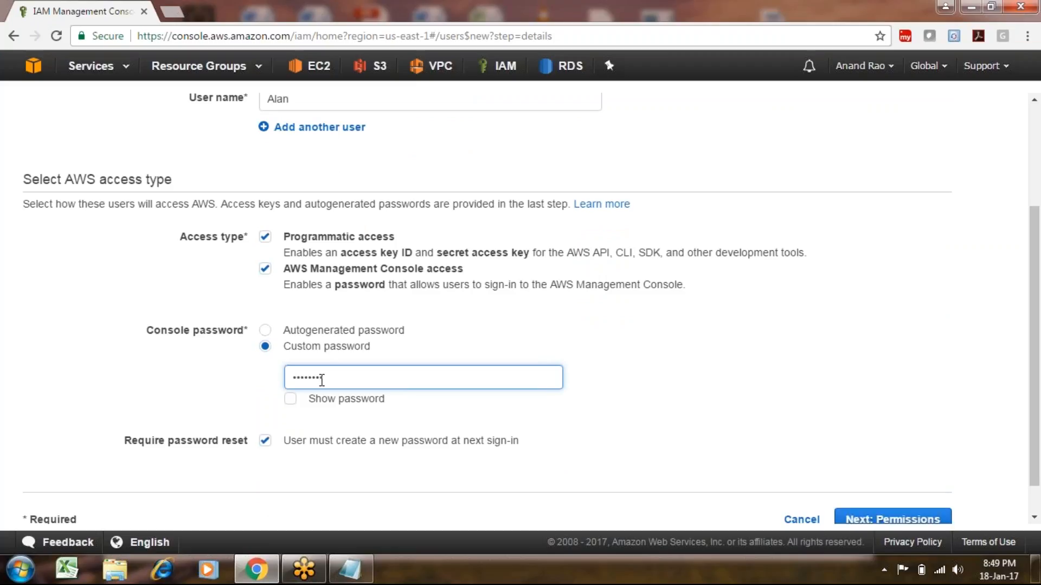
left_click_drag(1034, 329, 1034, 360)
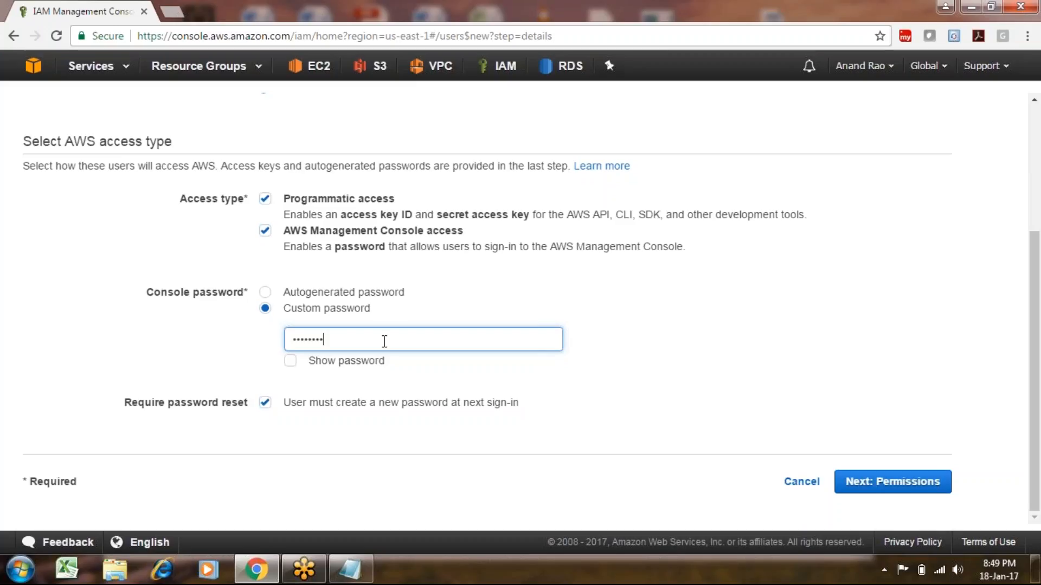
key("ctrl+a")
left_click(376, 343)
double_click(319, 333)
left_click(396, 419)
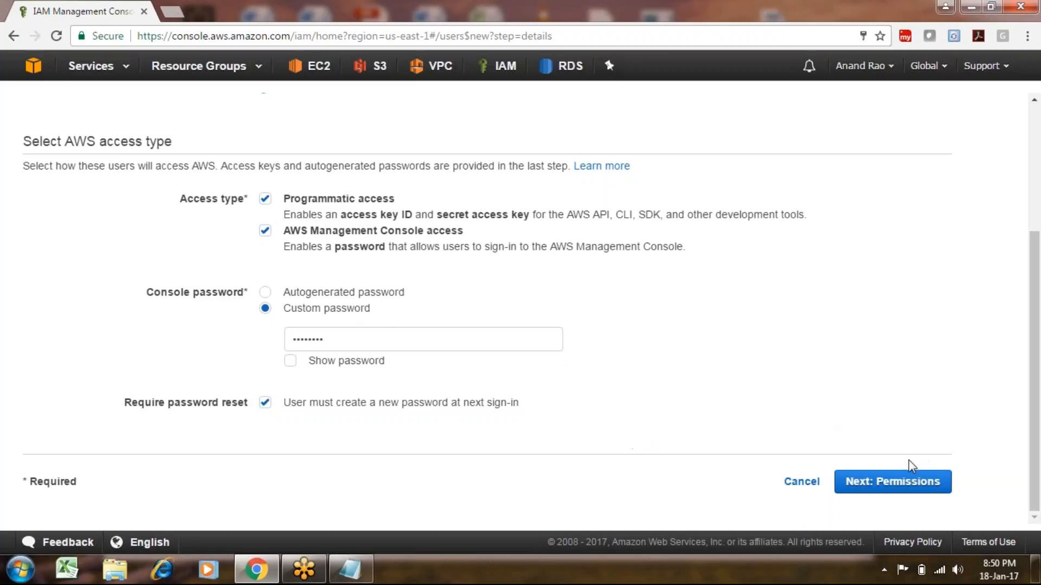
Advance to Next: Permissions and scroll to the Add user to group list.
left_click(894, 482)
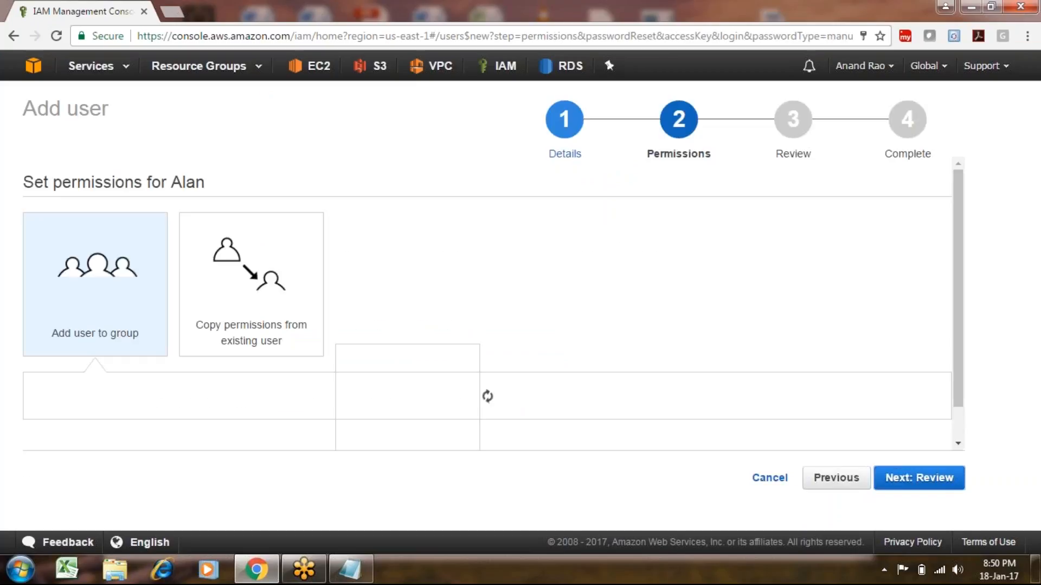
scroll(1039, 266, "down", 2)
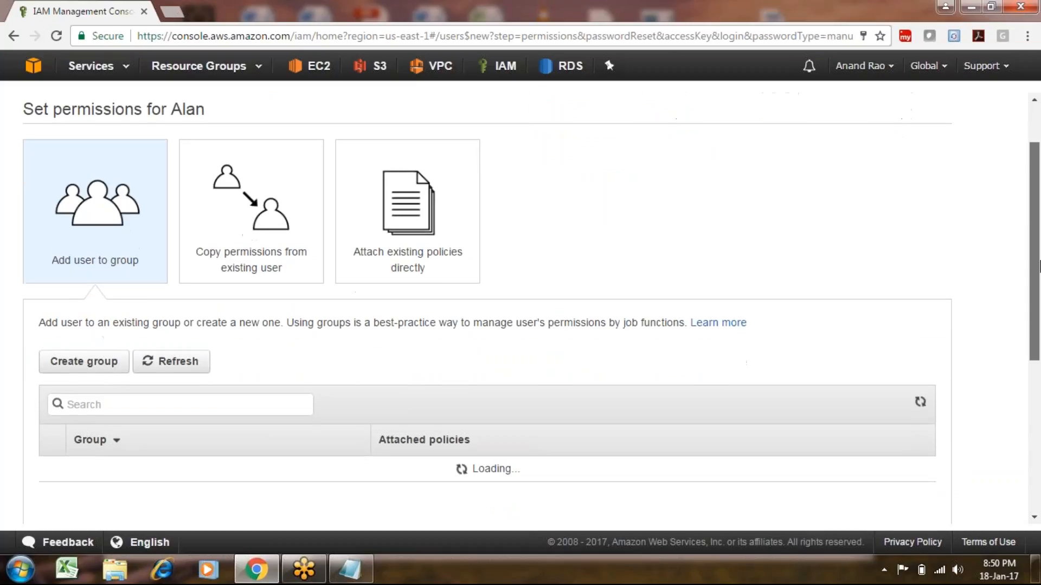
scroll(1038, 266, "down", 1)
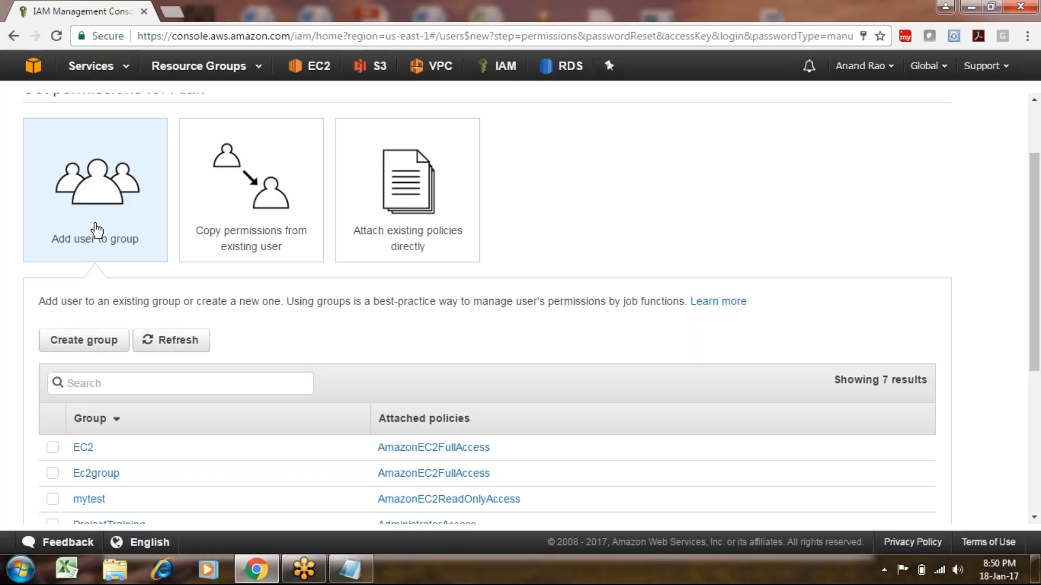
Highlight the Ec2writeaccess and S3readaccess group plan and the VM and storage team descriptions.
left_click(350, 569)
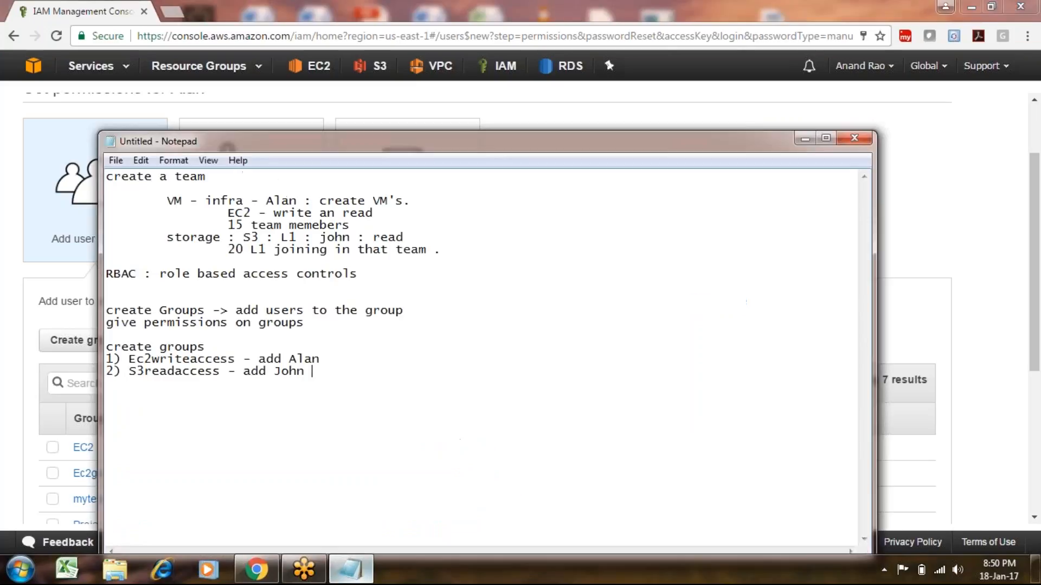
left_click_drag(238, 359, 148, 347)
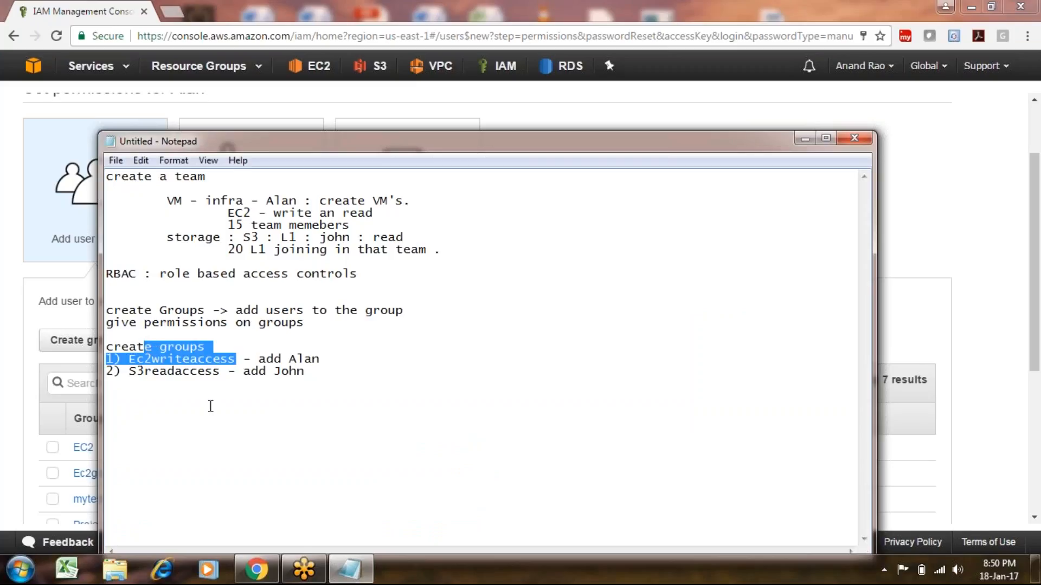
left_click(210, 406)
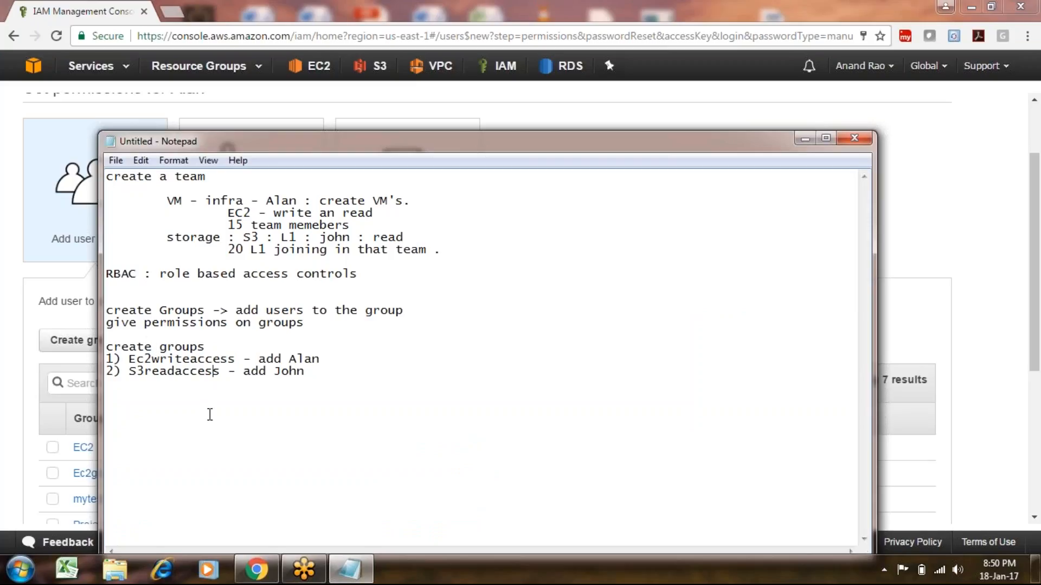
left_click_drag(314, 399, 107, 331)
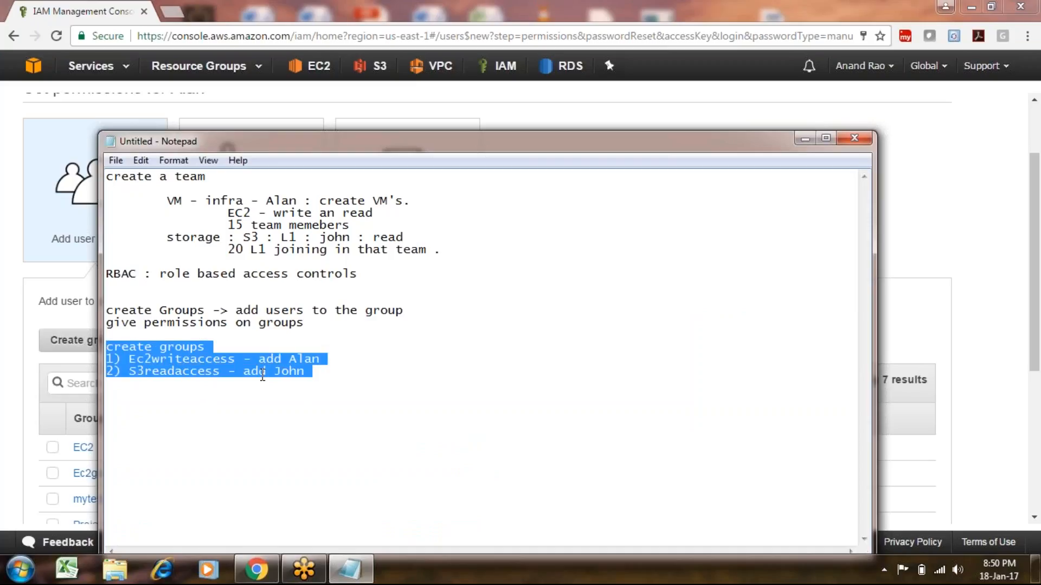
left_click_drag(460, 255, 228, 202)
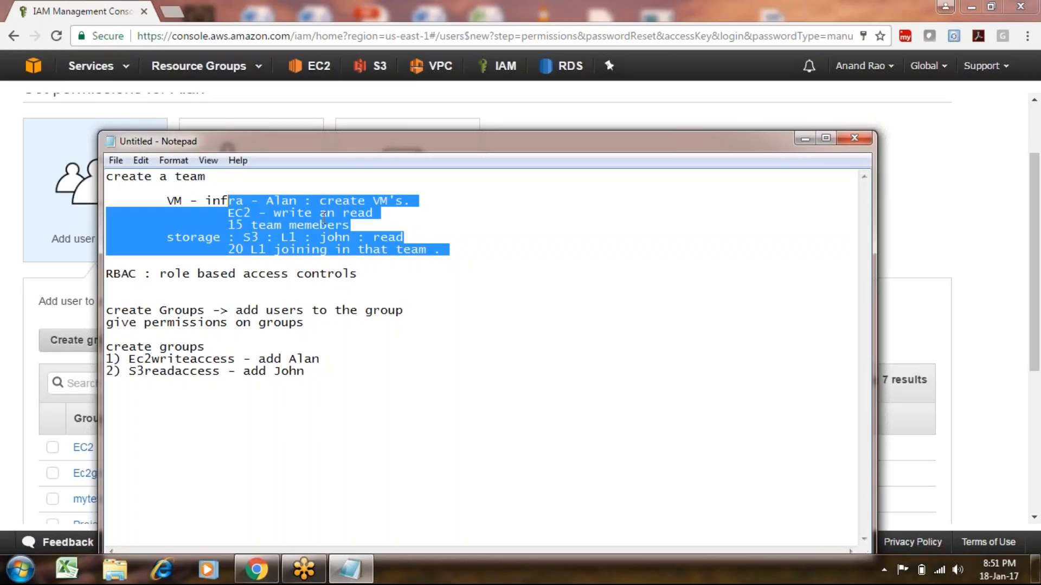
Choose Attach existing policies directly, scroll the 247 policies, and focus the Search box.
left_click(8, 321)
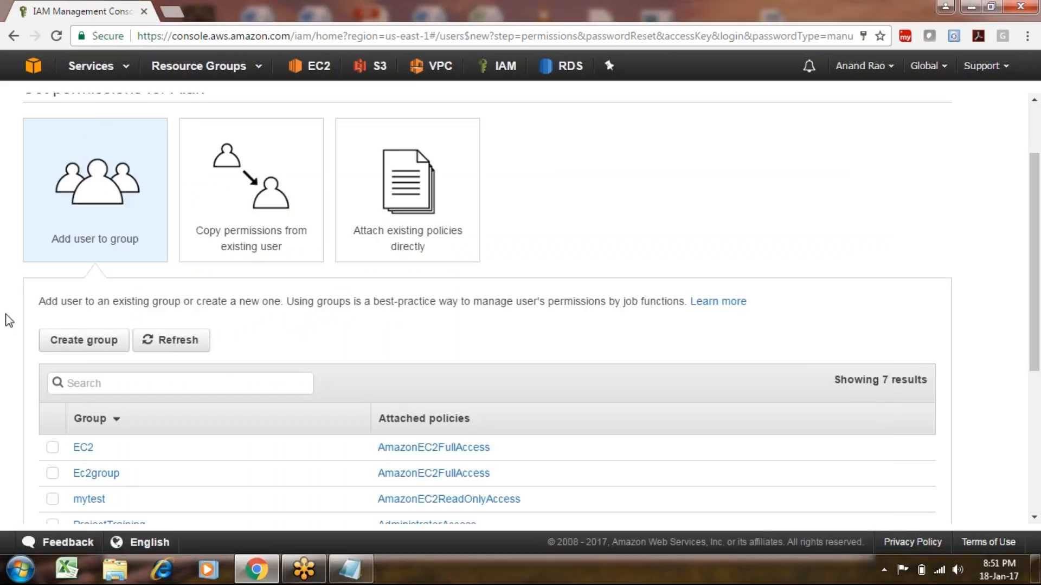
left_click_drag(1037, 287, 1037, 319)
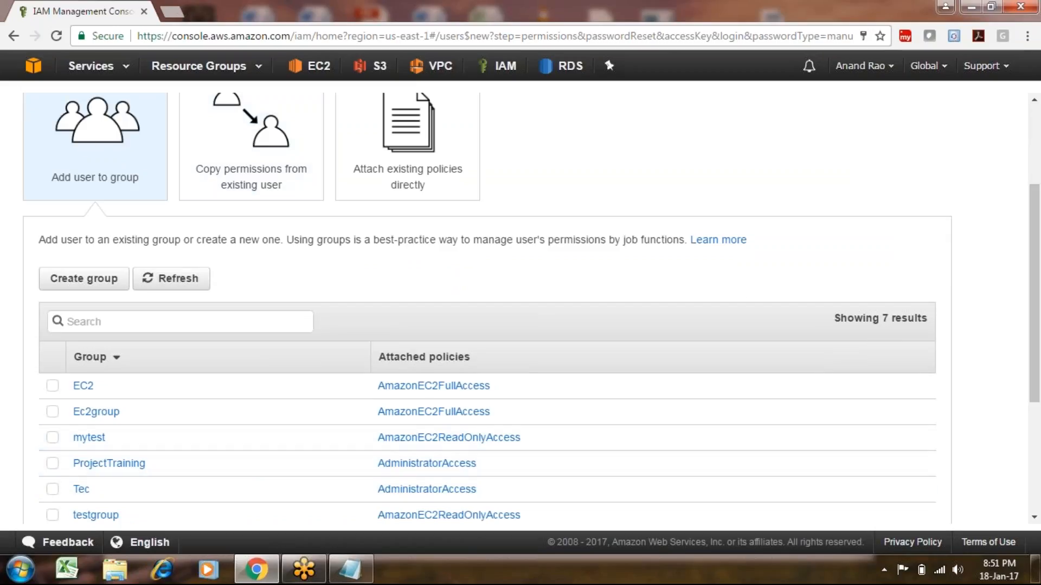
left_click(398, 162)
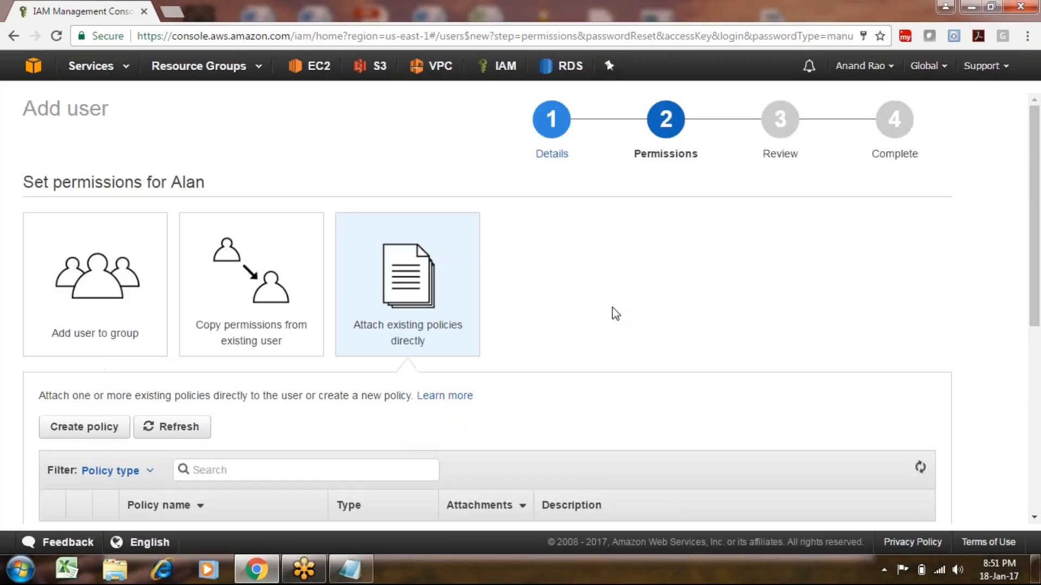
left_click_drag(1036, 267, 1038, 436)
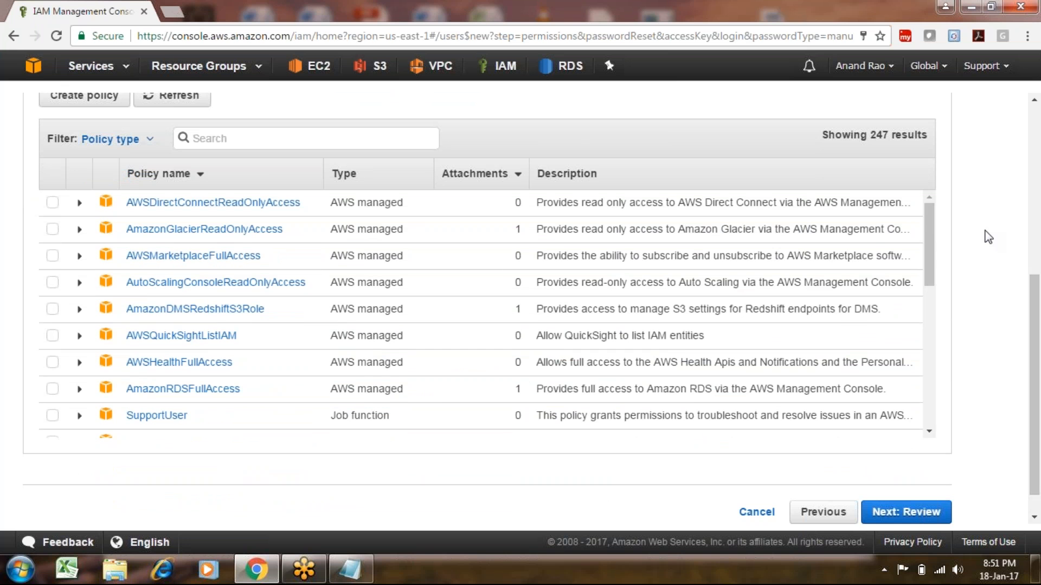
scroll(934, 244, "down", 1)
mouse_move(933, 244)
left_mouse_down()
mouse_move(935, 412)
mouse_move(929, 250)
left_mouse_up()
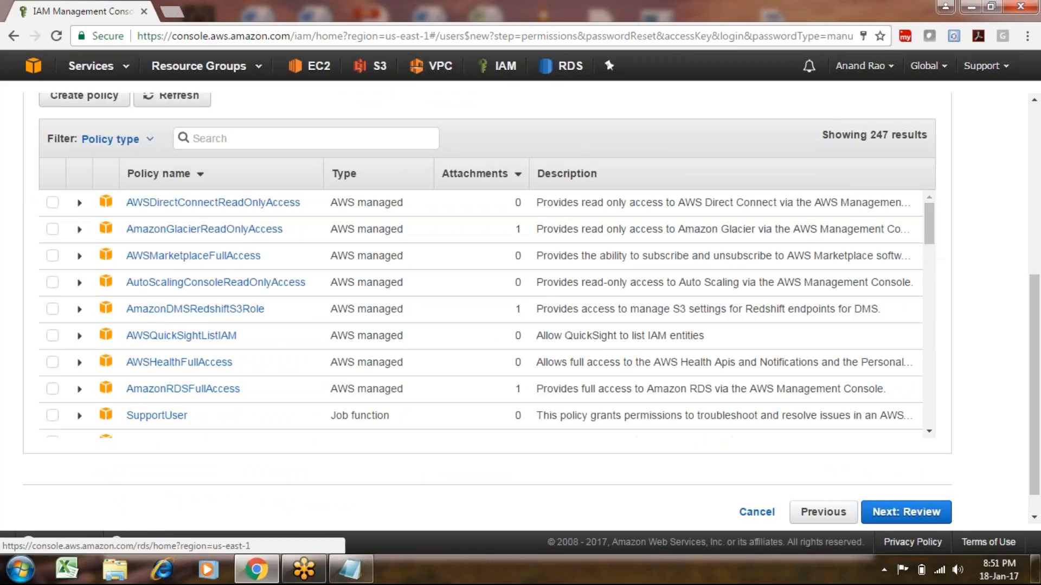
left_click(337, 135)
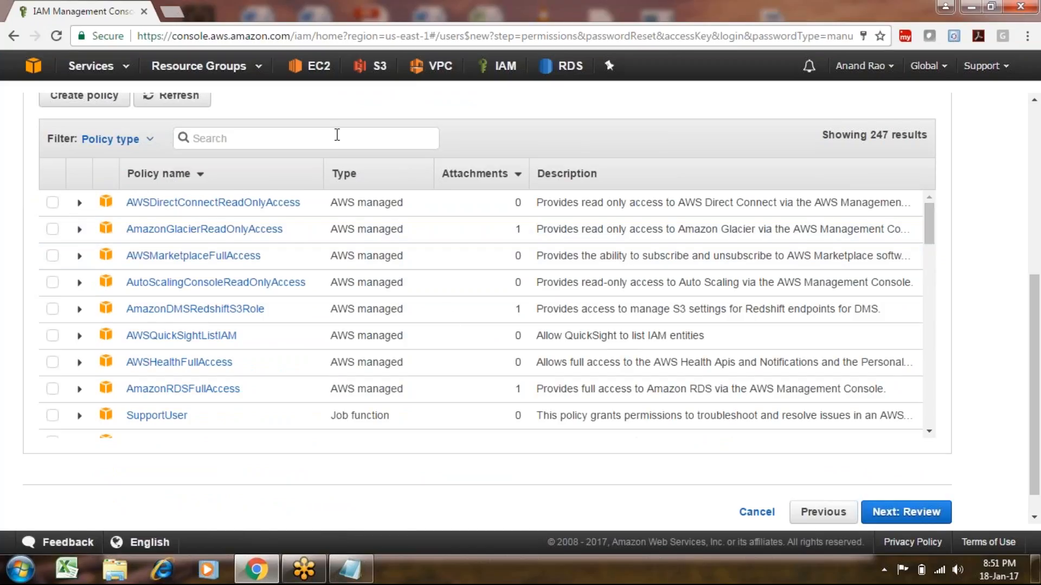
Filter policies by 'ec2', tick AmazonEC2FullAccess, and read its JSON before collapsing it.
type("ec2")
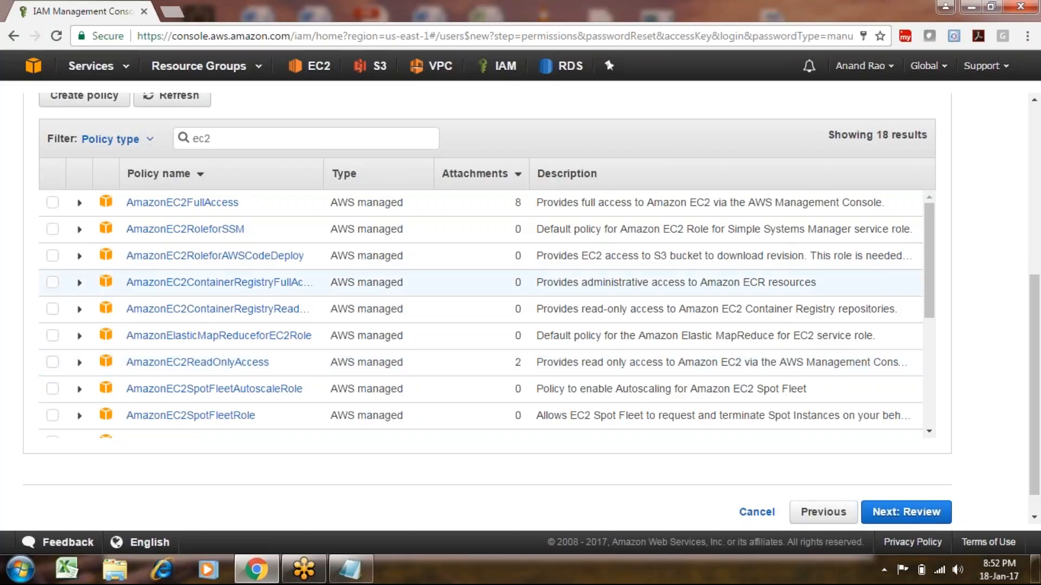
left_click_drag(929, 276, 936, 256)
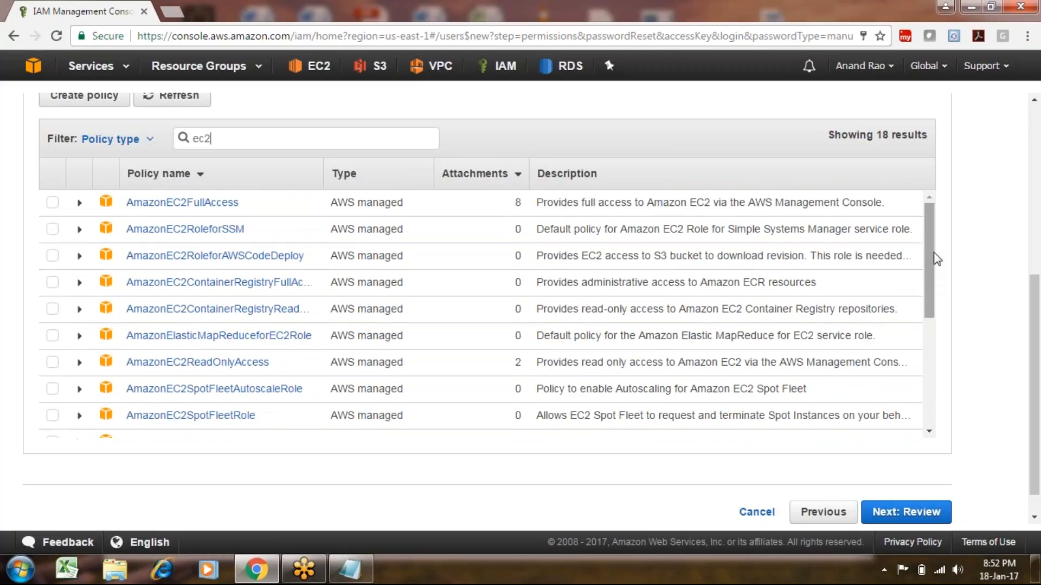
left_click(52, 205)
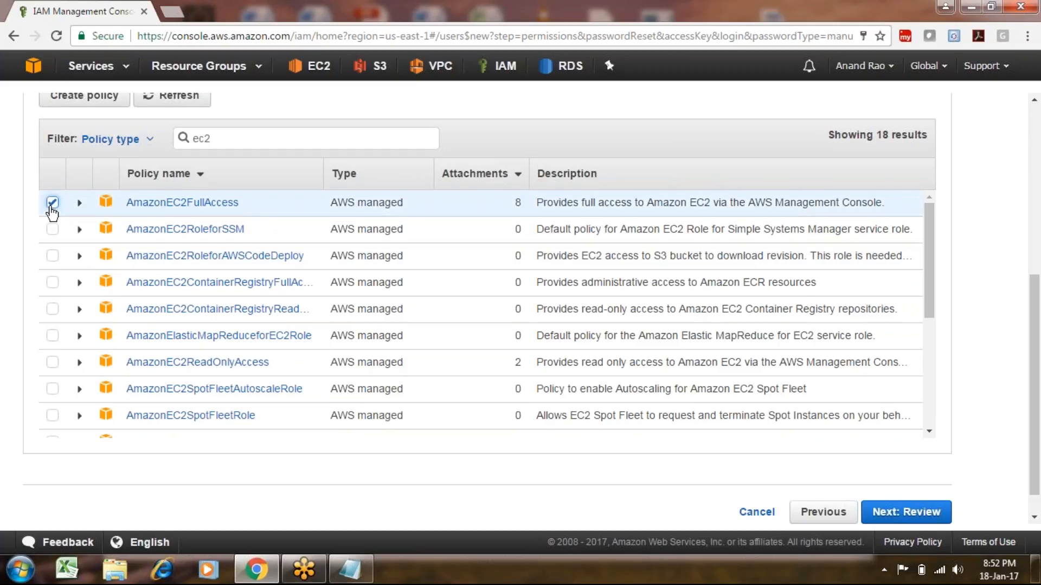
left_click(79, 205)
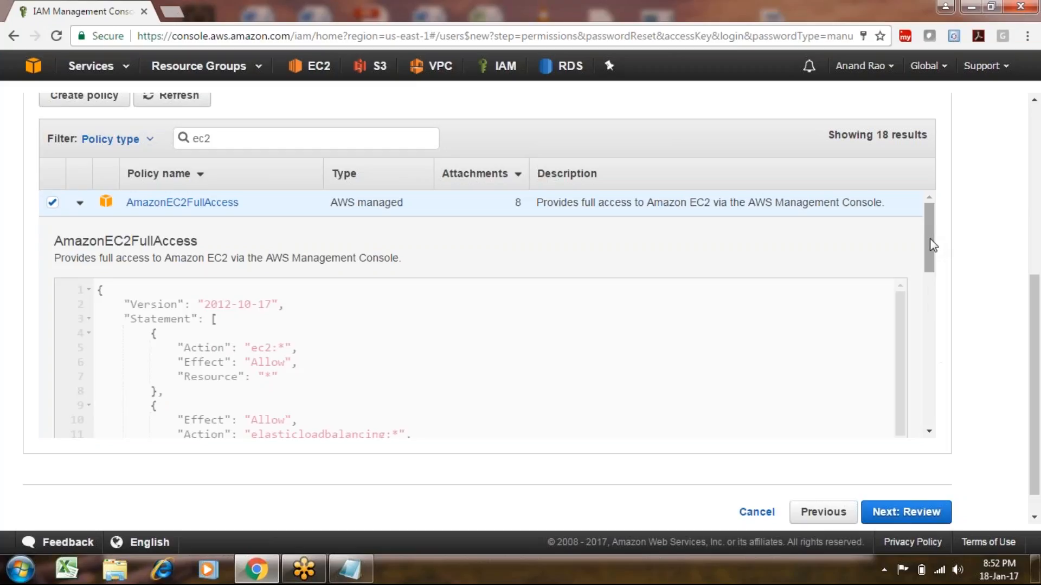
left_click_drag(930, 247, 932, 271)
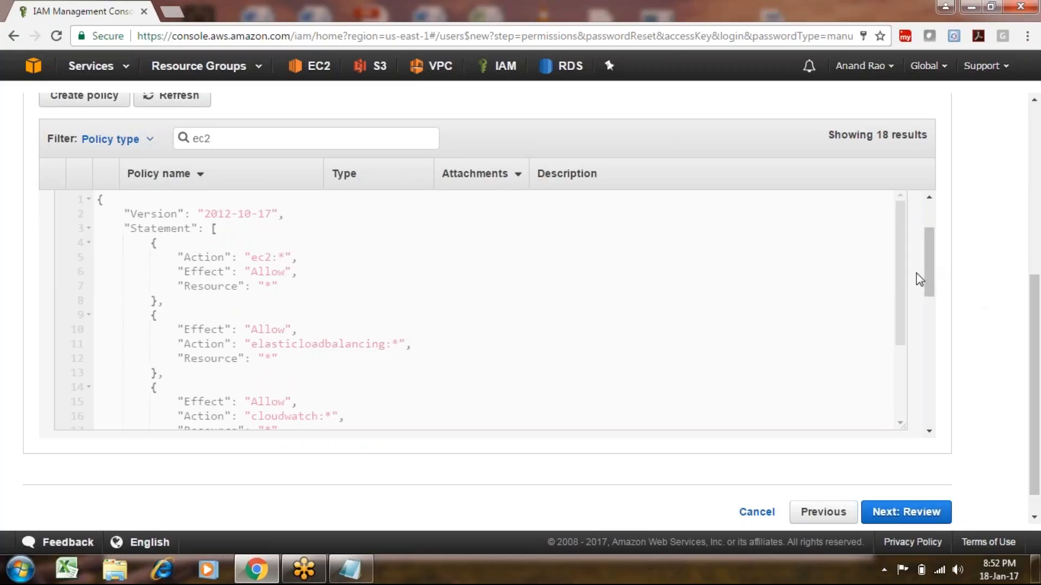
mouse_move(902, 276)
left_mouse_down()
mouse_move(907, 367)
mouse_move(902, 279)
left_mouse_up()
left_click_drag(928, 265, 930, 230)
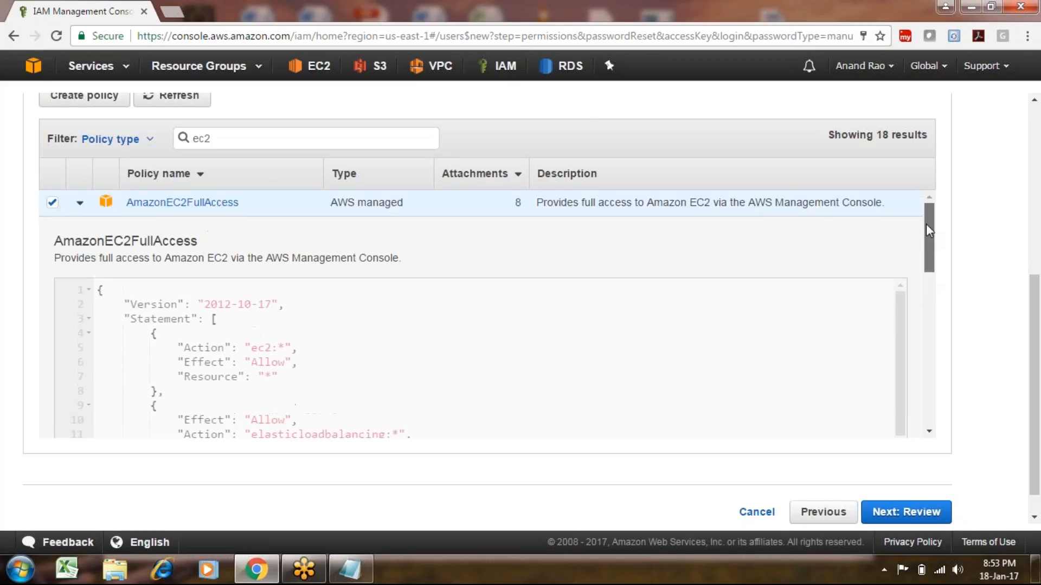
left_click(80, 203)
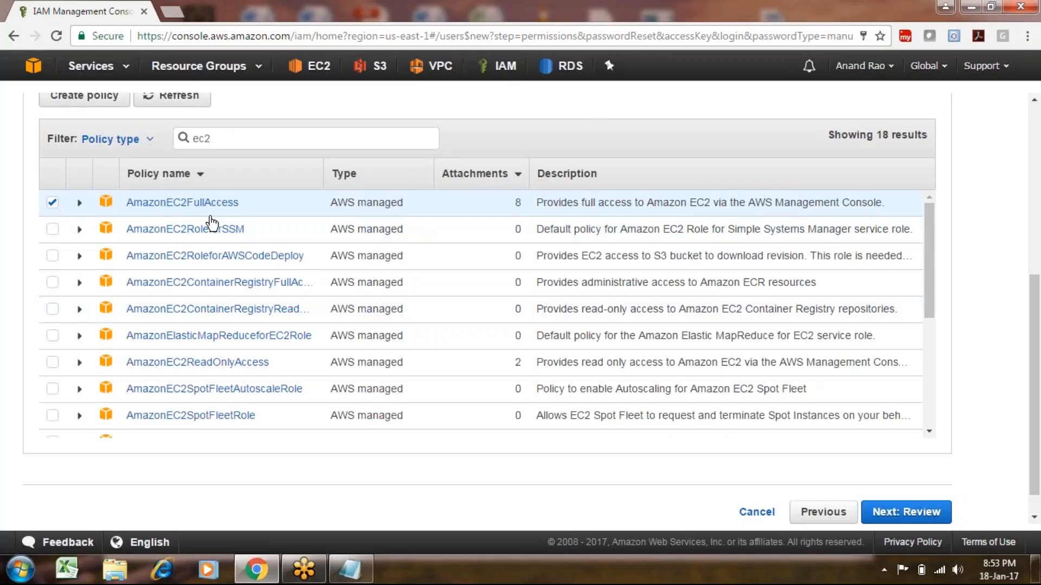
Check the review page against the Notepad notes, then create the user with AmazonEC2FullAccess.
left_click(909, 513)
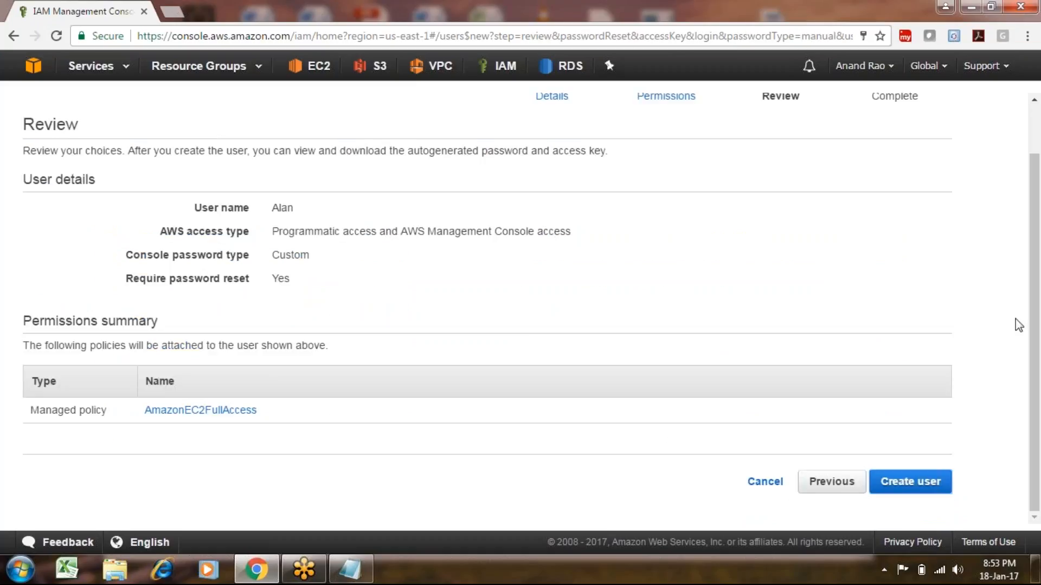
left_click_drag(1035, 290, 1036, 288)
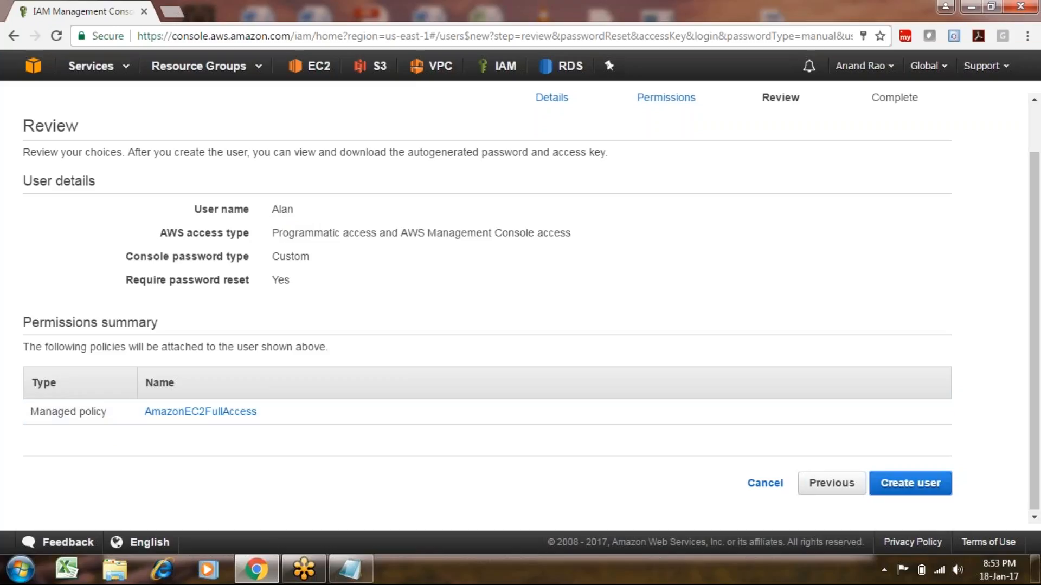
mouse_move(356, 557)
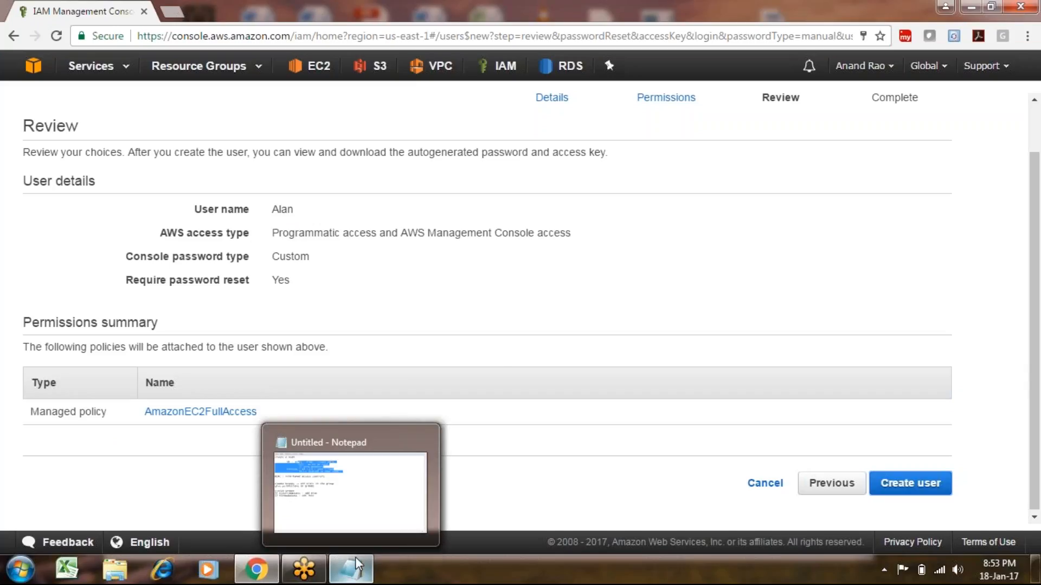
left_click(372, 509)
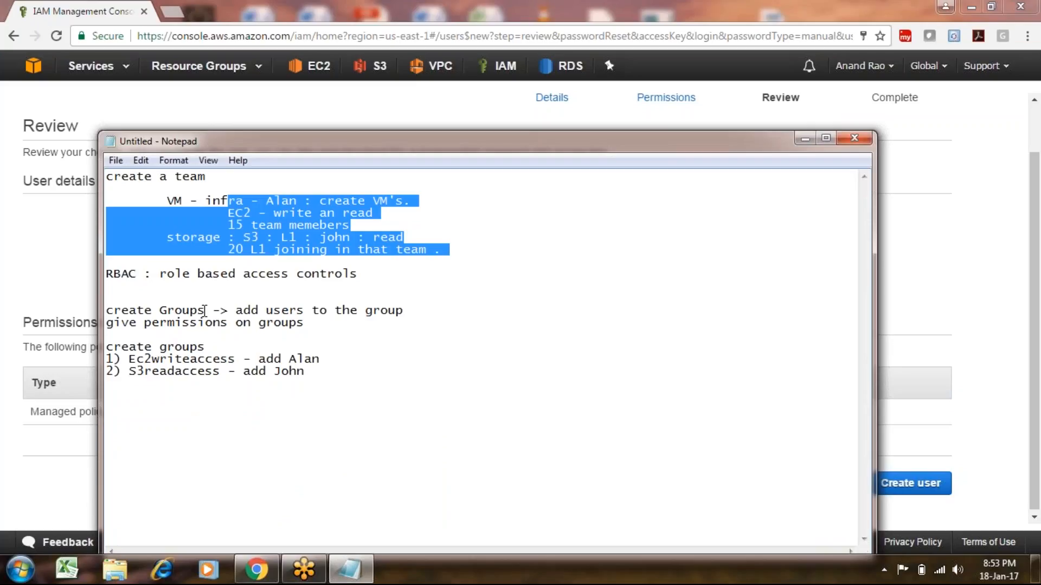
left_click(70, 263)
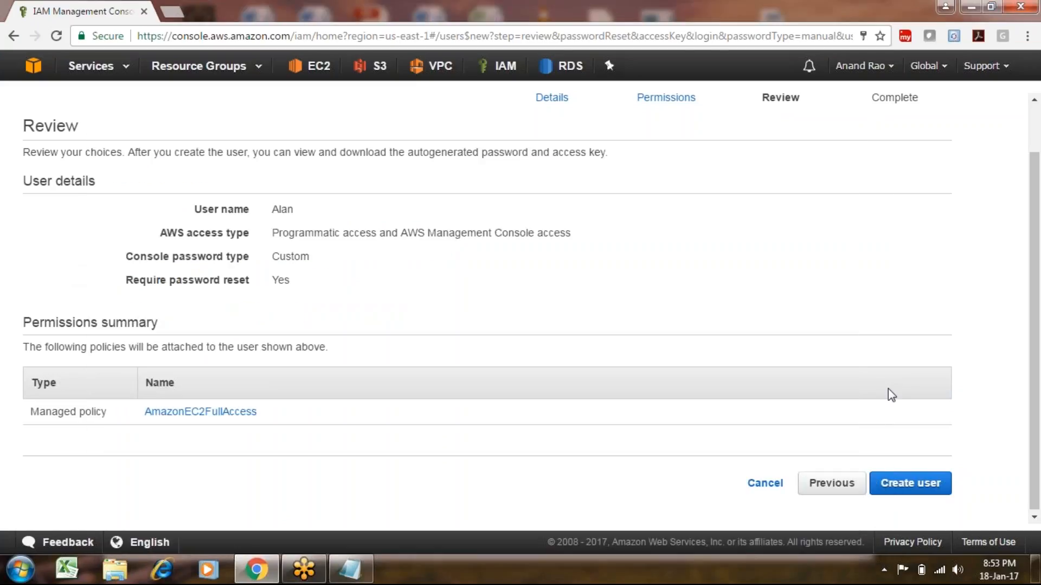
left_click(910, 483)
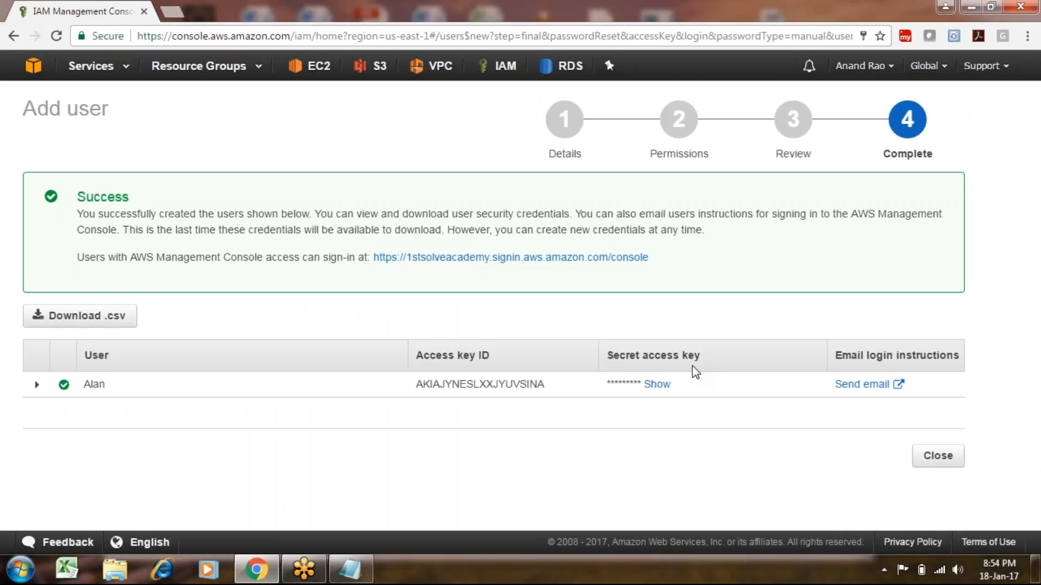
Highlight the access key wording on the success page and expand the user's creation steps.
left_click_drag(704, 355, 641, 355)
left_click_drag(494, 356, 449, 356)
left_click(712, 372)
left_click(36, 386)
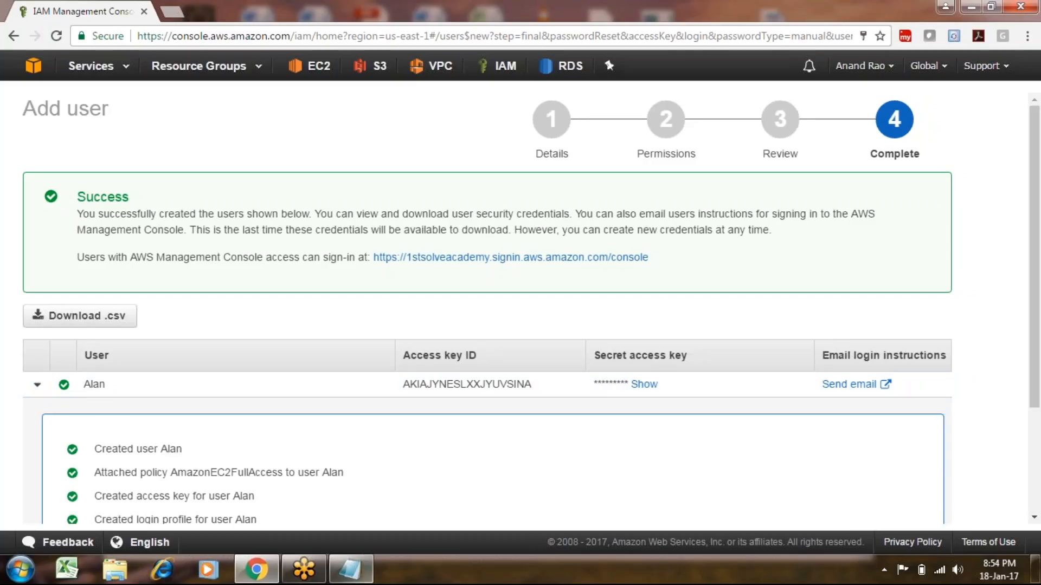
scroll(1038, 285, "down", 1)
scroll(1038, 286, "down", 2)
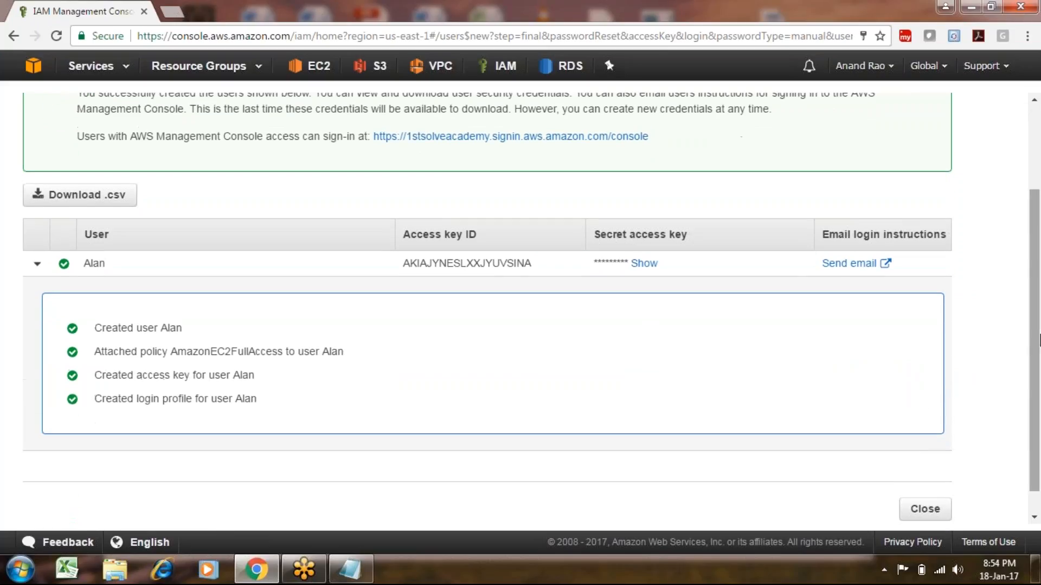
scroll(1039, 327, "up", 2)
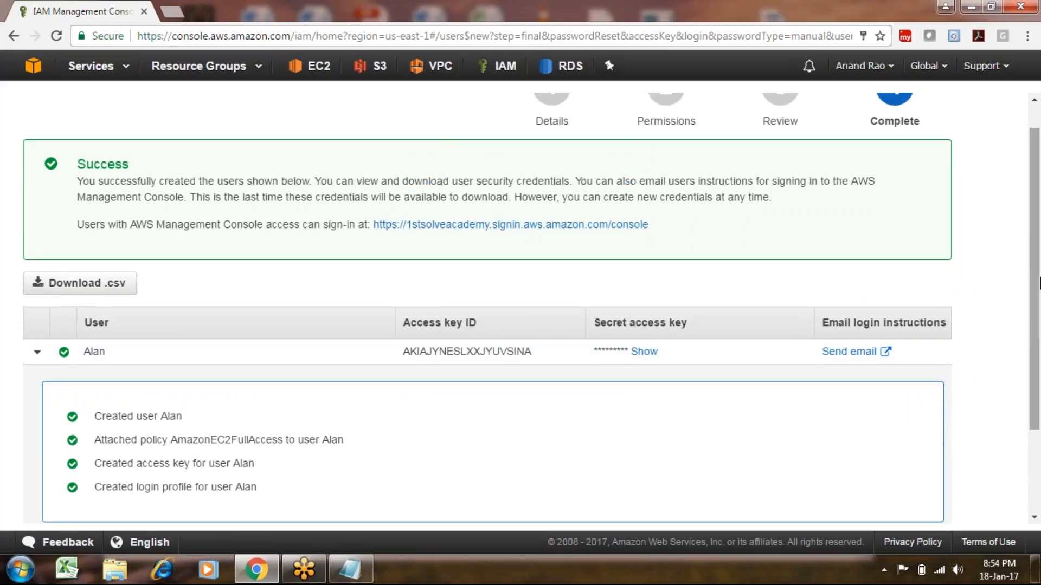
scroll(933, 444, "down", 2)
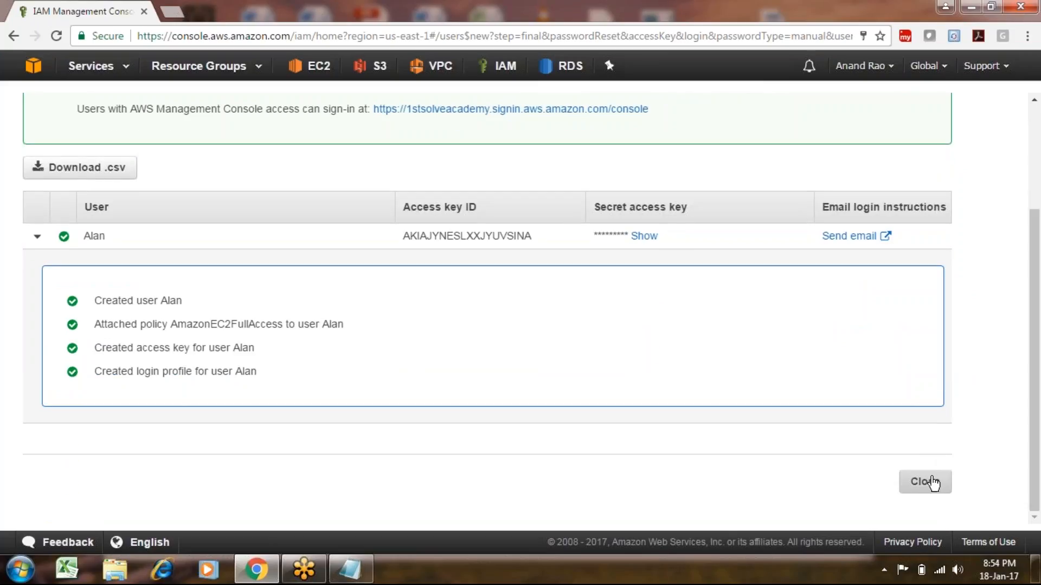
Download the credentials .csv file and reveal the secret access key.
left_click(110, 170)
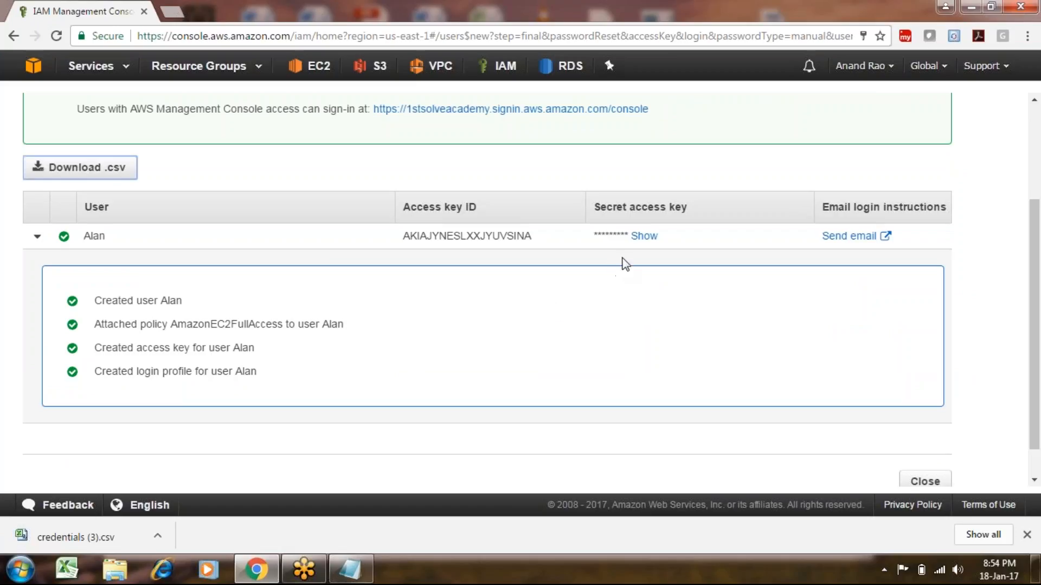
left_click(643, 236)
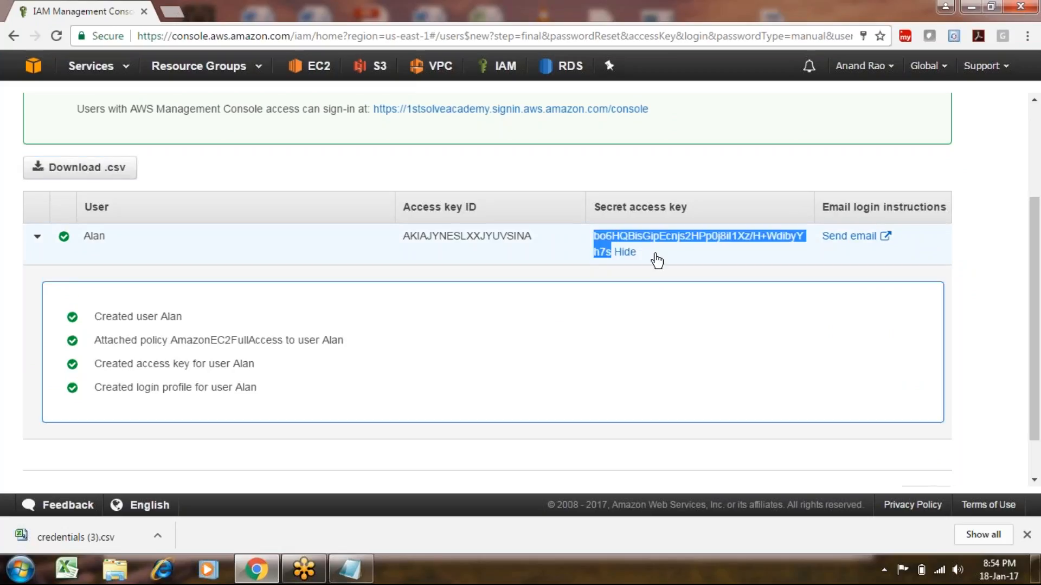
left_click(653, 255)
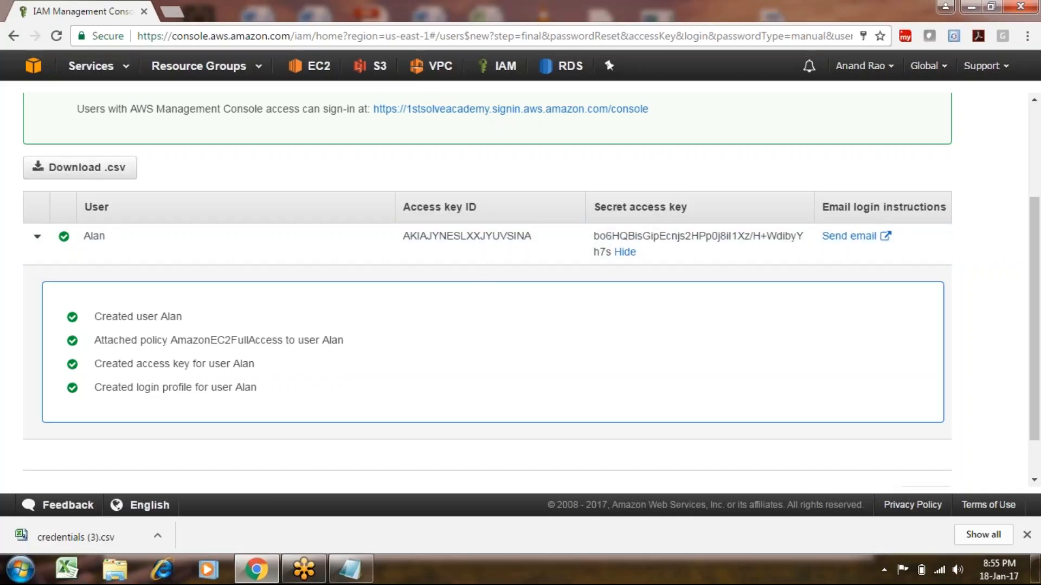
scroll(488, 282, "down", 1)
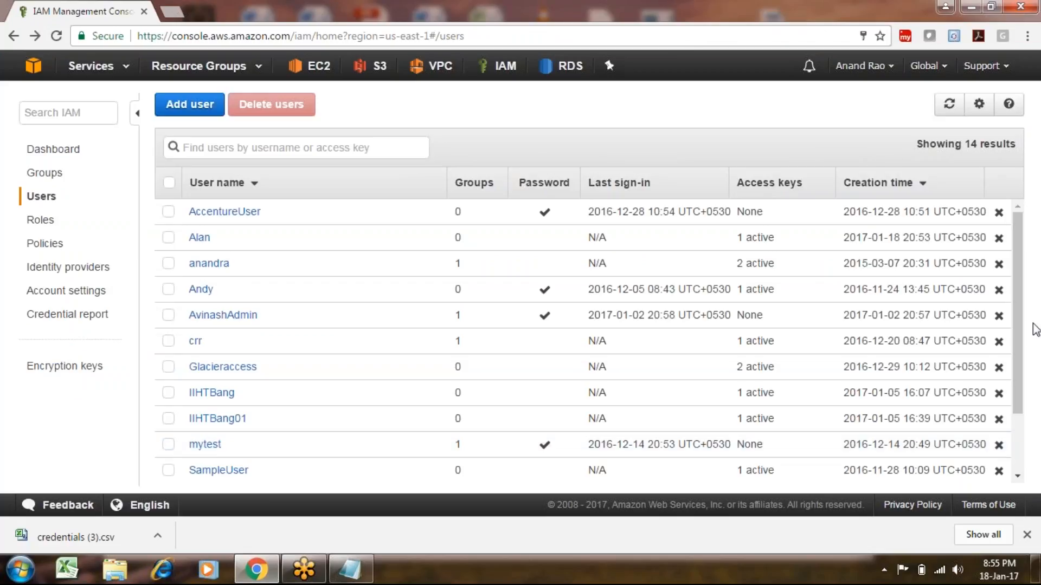
scroll(1017, 330, "down", 1)
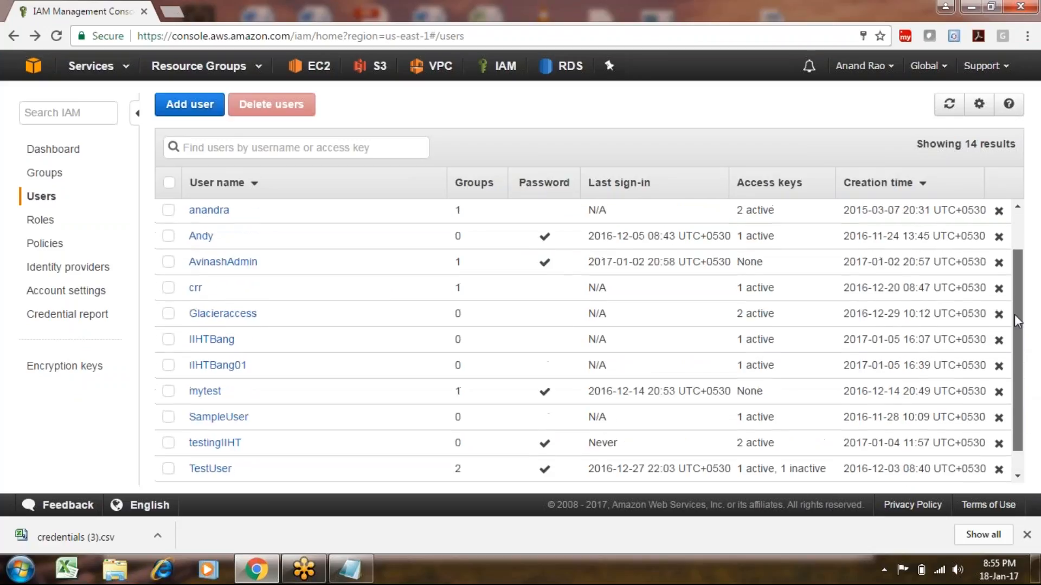
scroll(1017, 320, "up", 1)
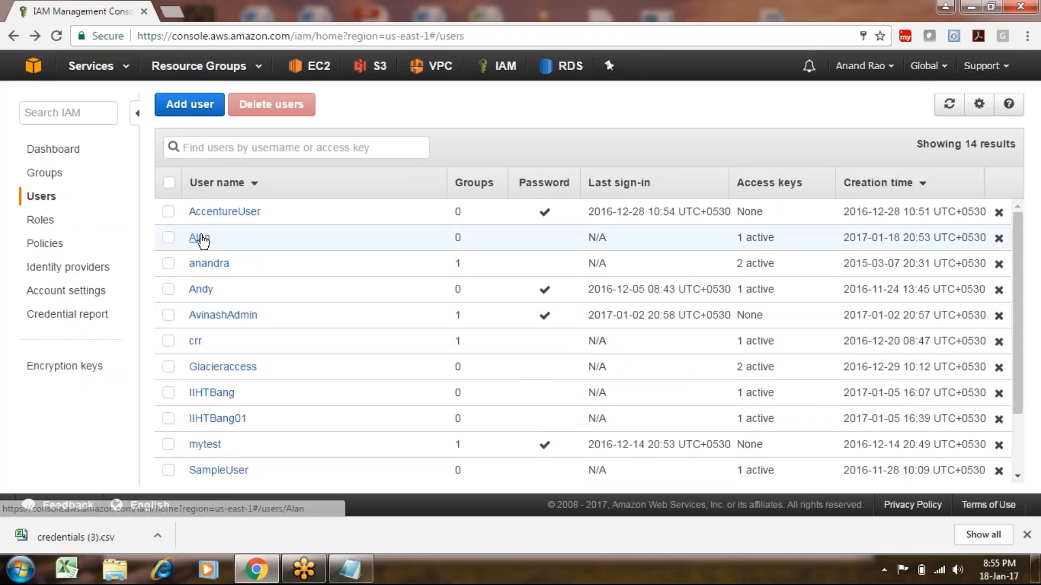
Open credentials.csv in Excel, AutoFit columns A, C, D and E to show the keys and login URL, then minimize Excel.
left_click(99, 544)
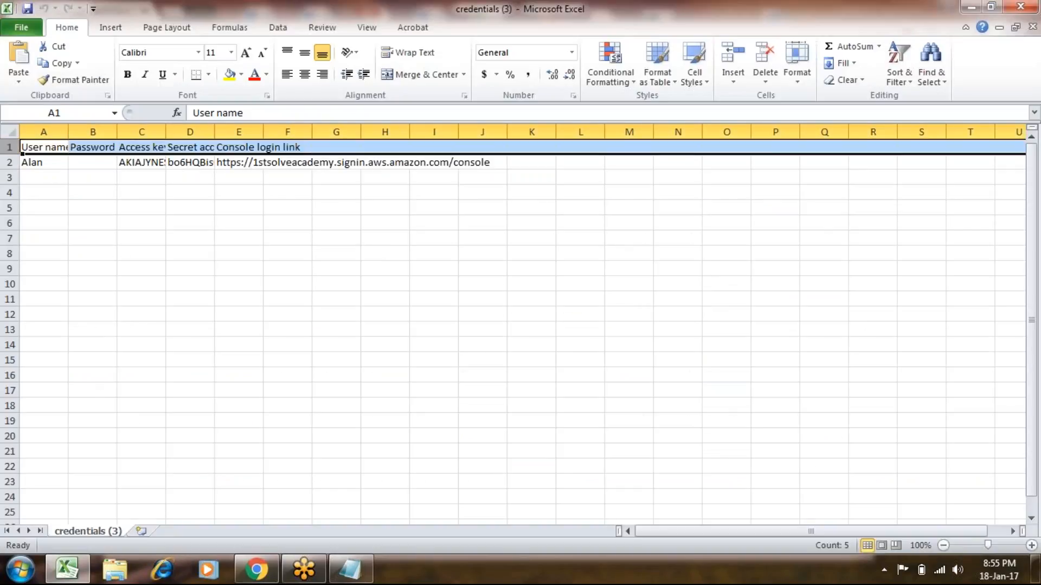
double_click(68, 132)
left_click(47, 162)
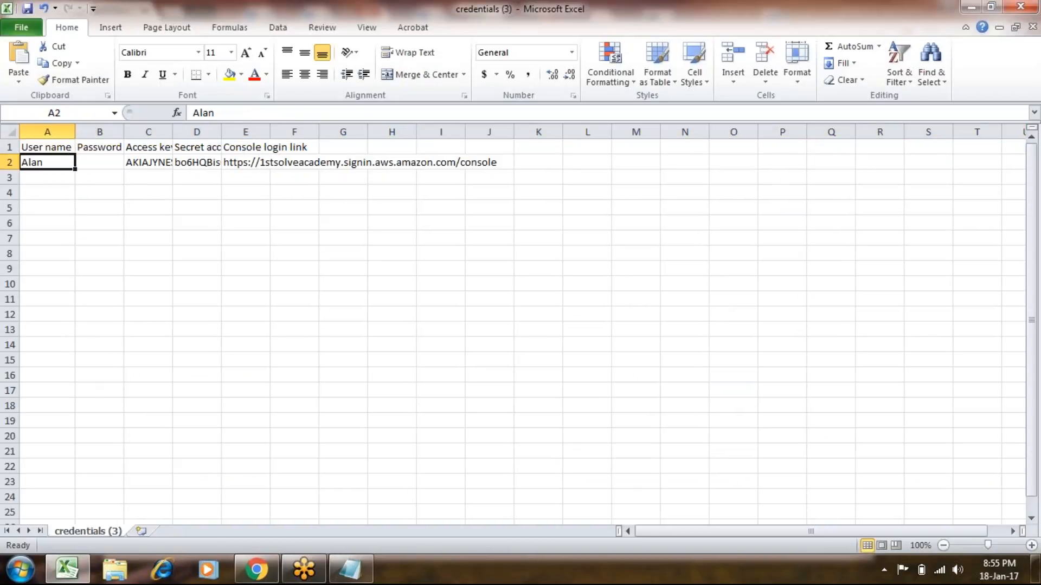
left_click(139, 162)
double_click(172, 131)
left_click(262, 162)
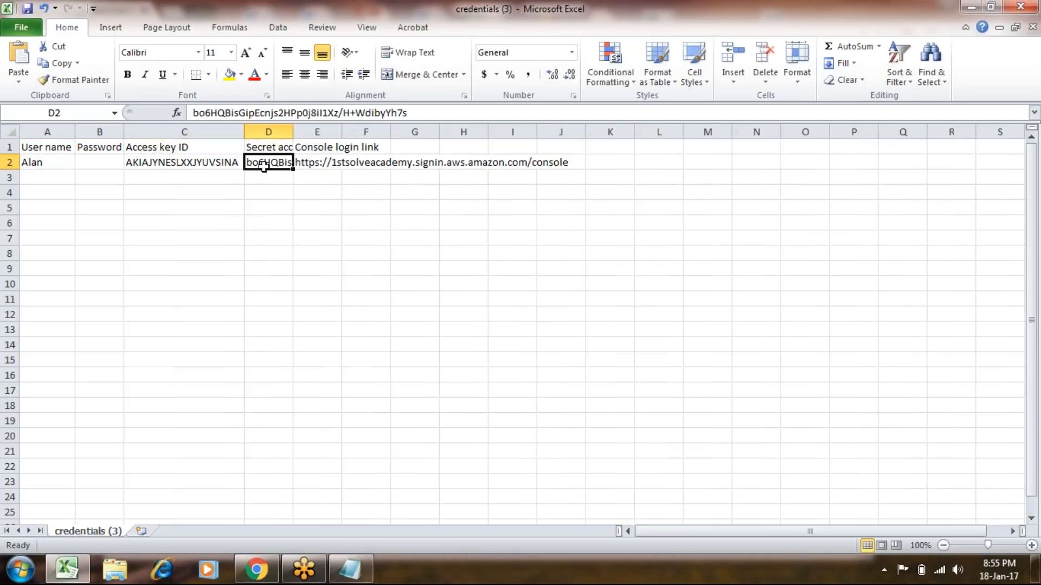
double_click(293, 132)
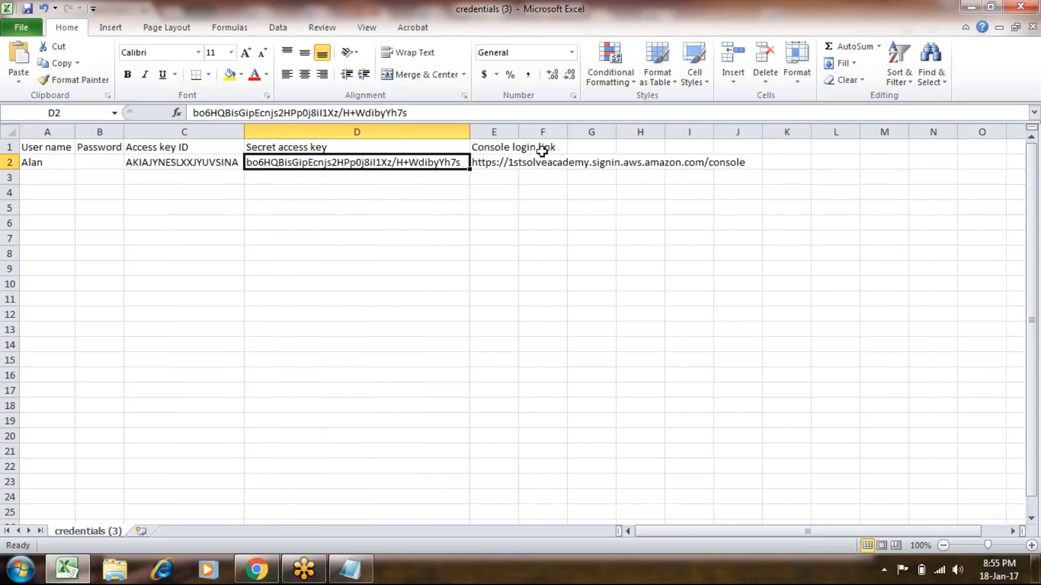
left_click(515, 158)
double_click(519, 132)
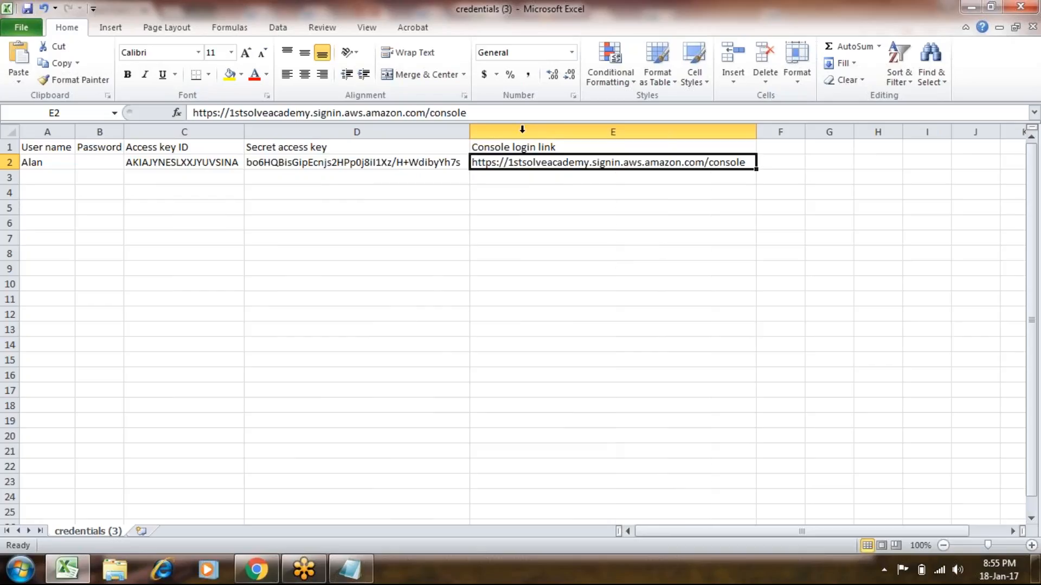
left_click(967, 7)
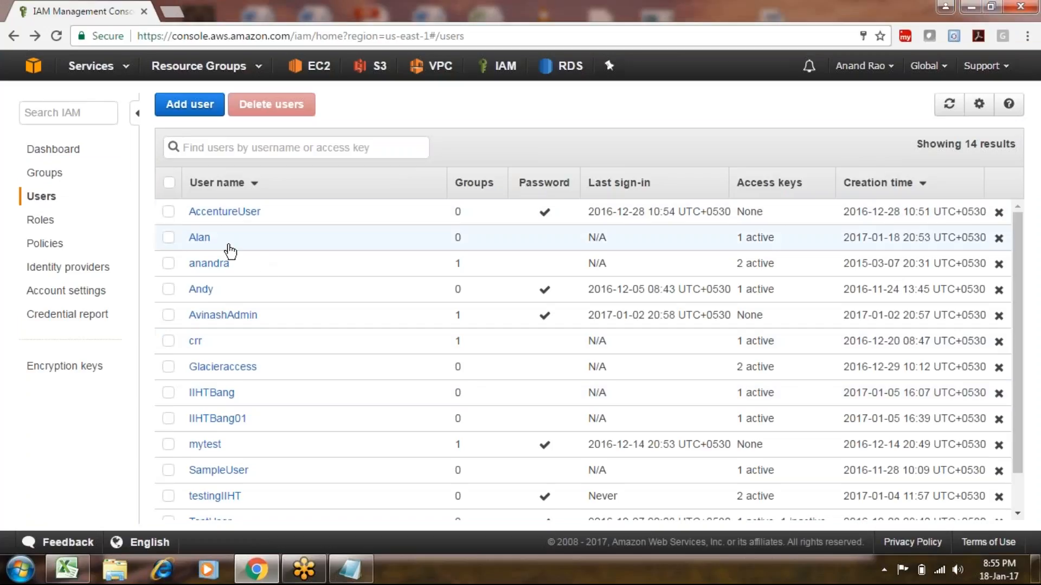
Open the new user's page on Security credentials and scroll to the Access keys table.
left_click(198, 238)
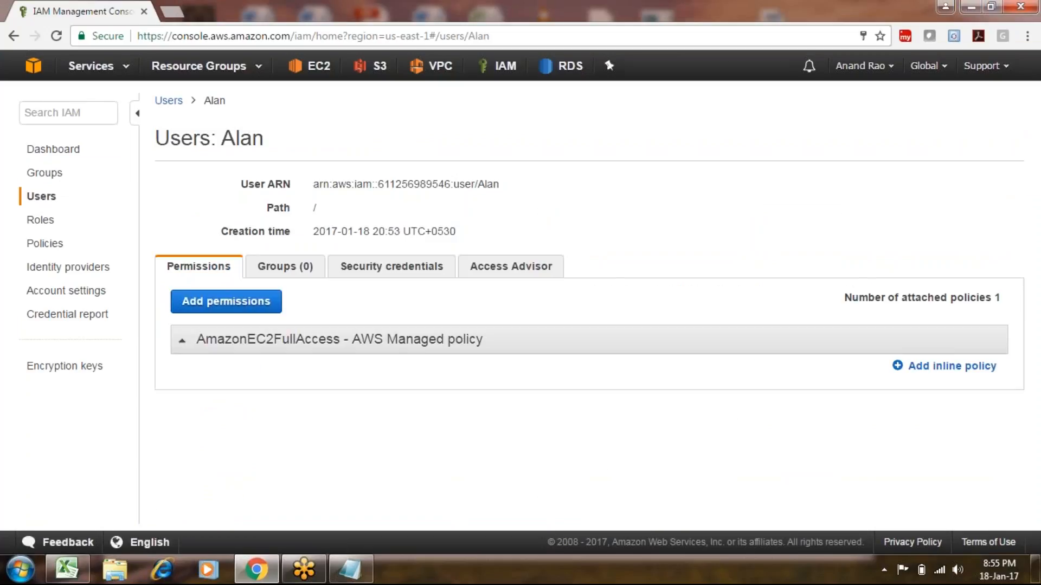
left_click(421, 277)
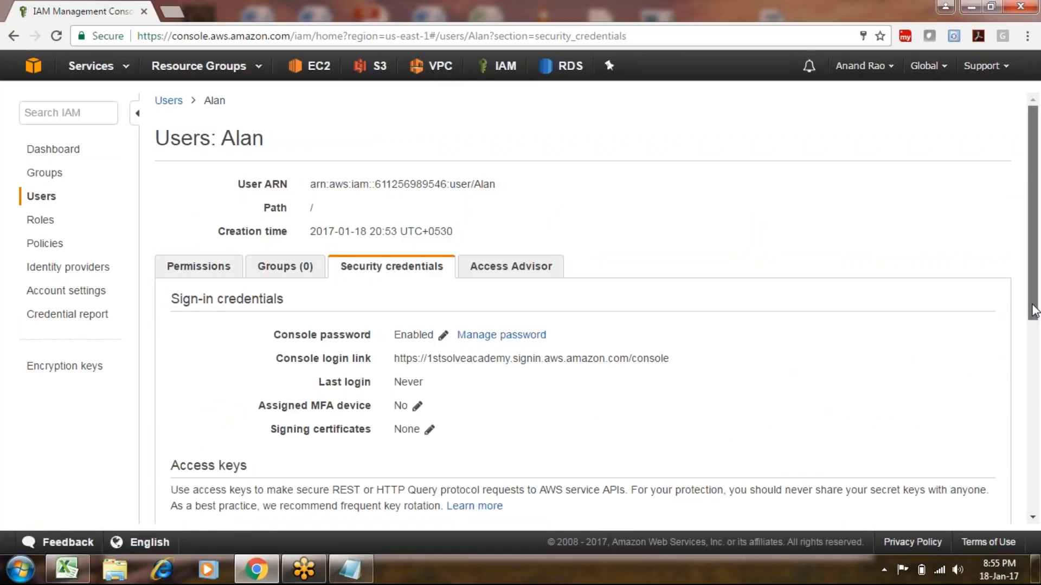
left_click_drag(1033, 310, 1033, 338)
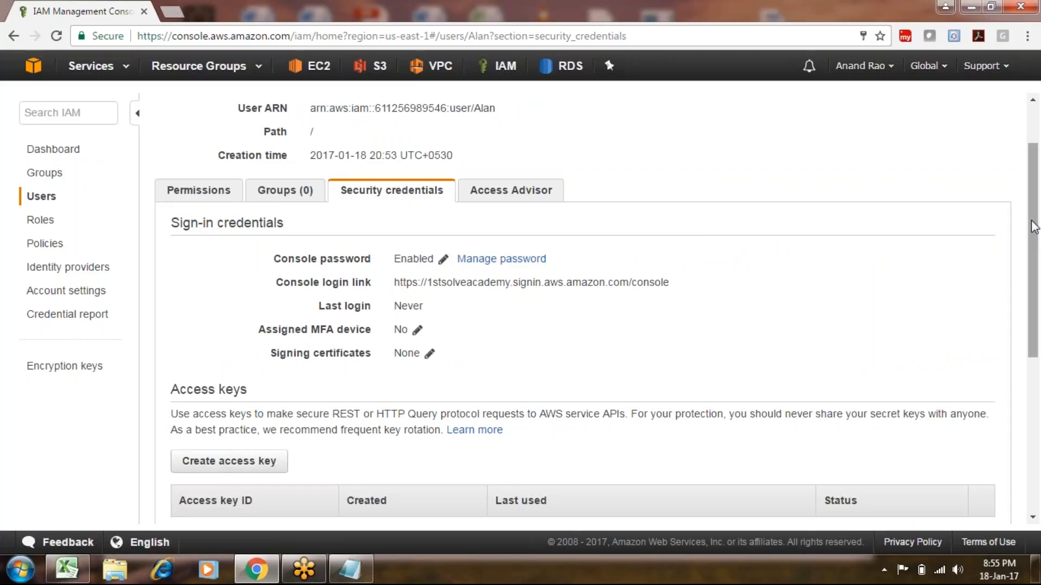
scroll(1033, 226, "up", 2)
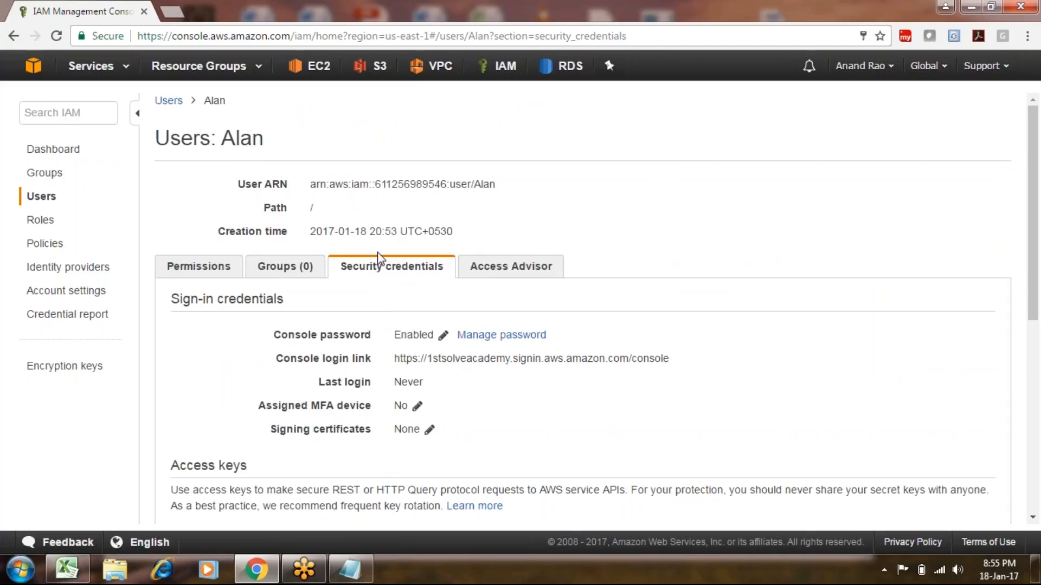
scroll(718, 306, "down", 6)
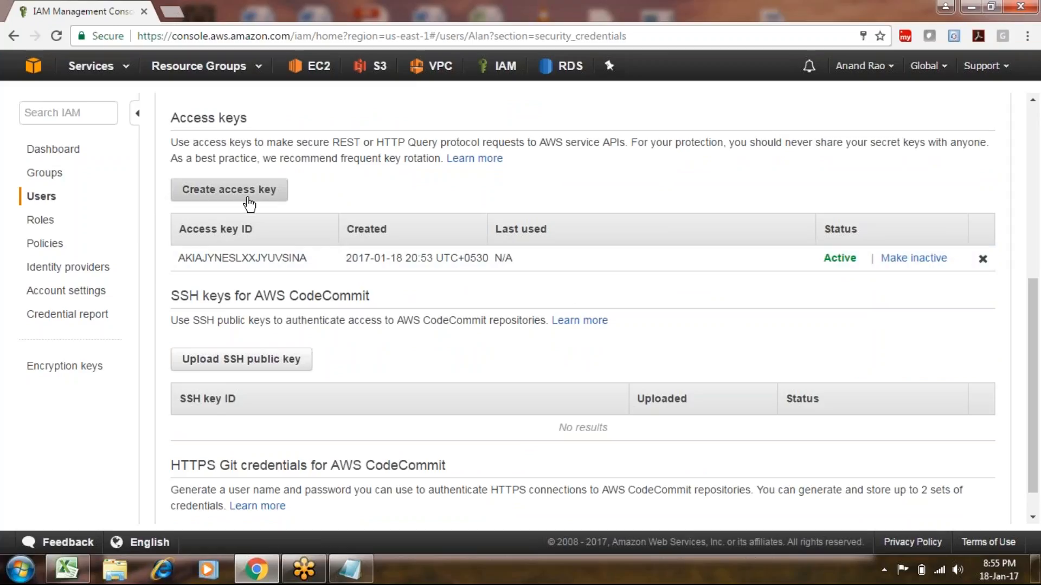
Create a second access key for the user, then attempt a third one.
left_click(247, 201)
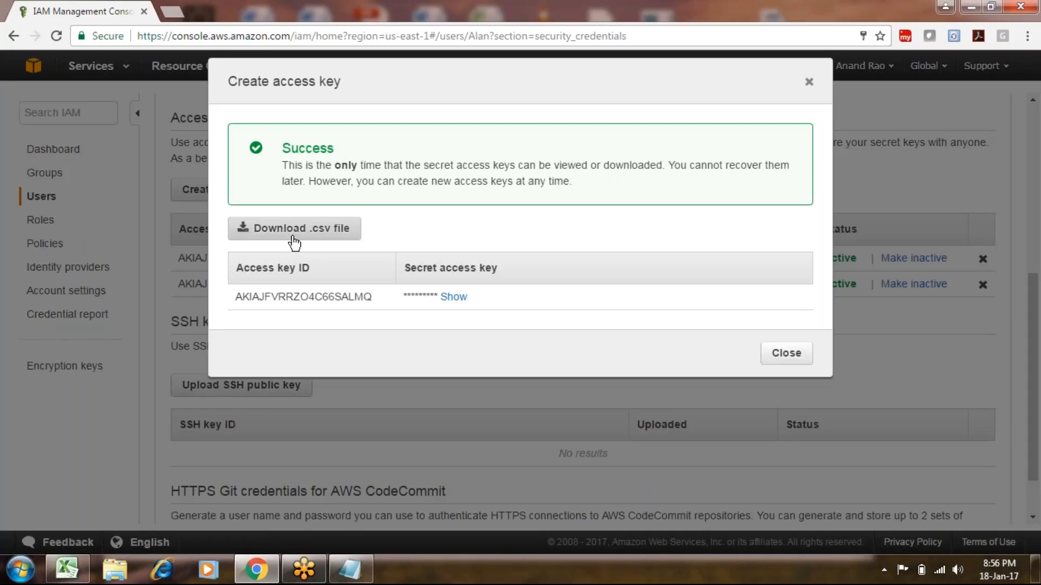
left_click(791, 361)
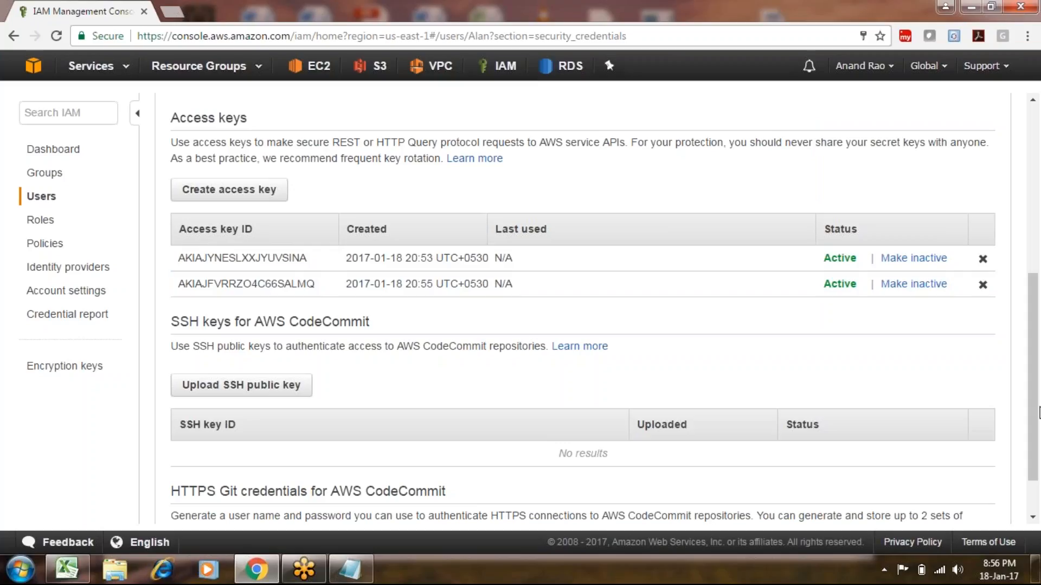
scroll(1032, 412, "up", 1)
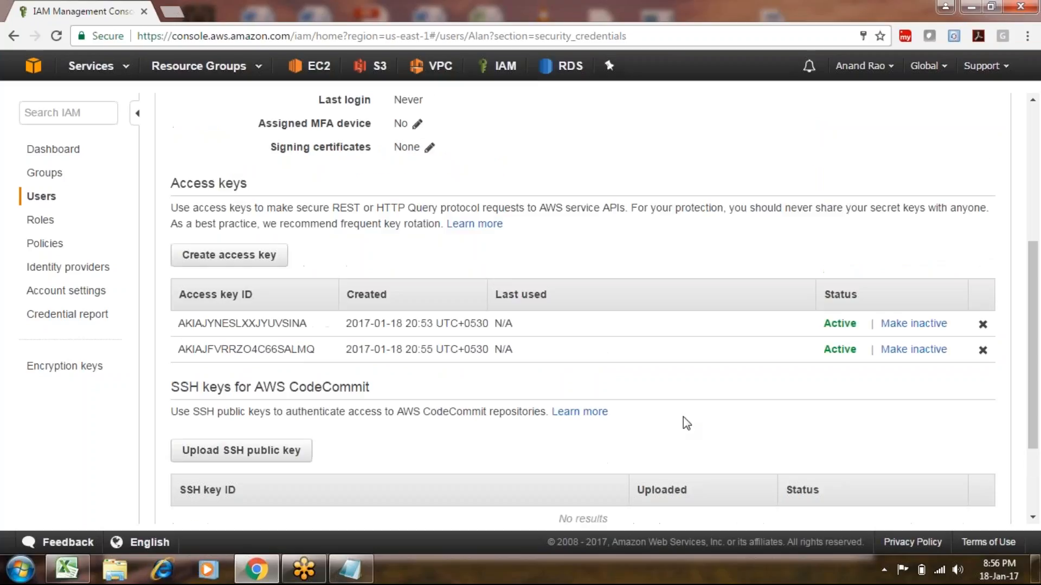
left_click(263, 265)
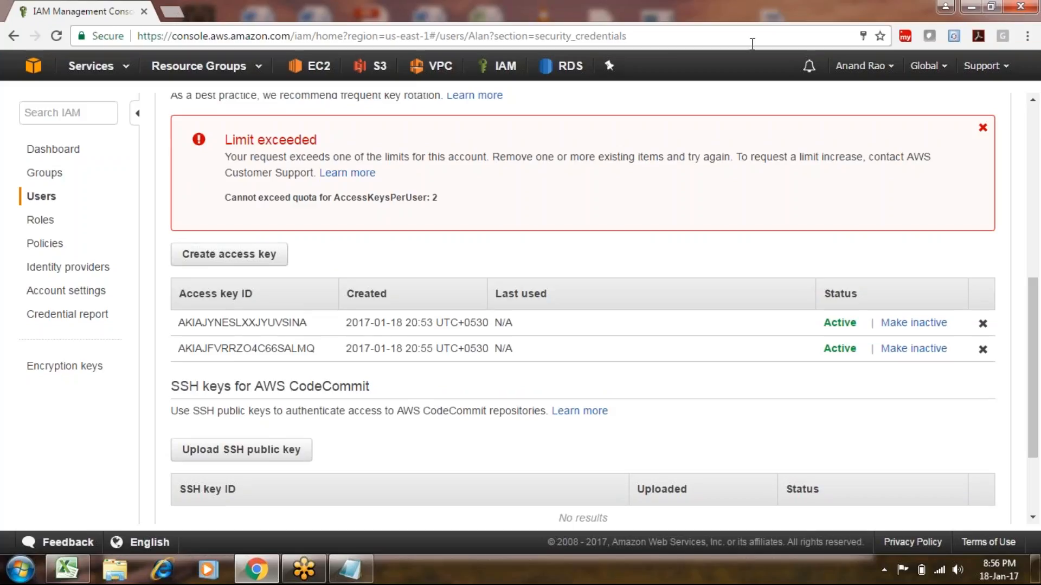
Glance at the support resources list, then view the Permissions tab showing AmazonEC2FullAccess.
left_click(999, 71)
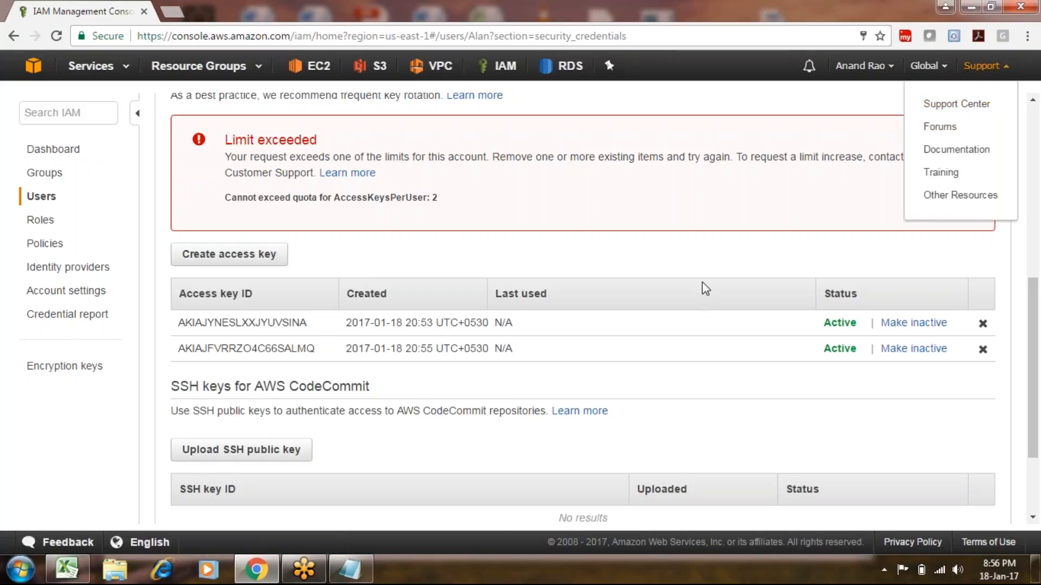
left_click(704, 265)
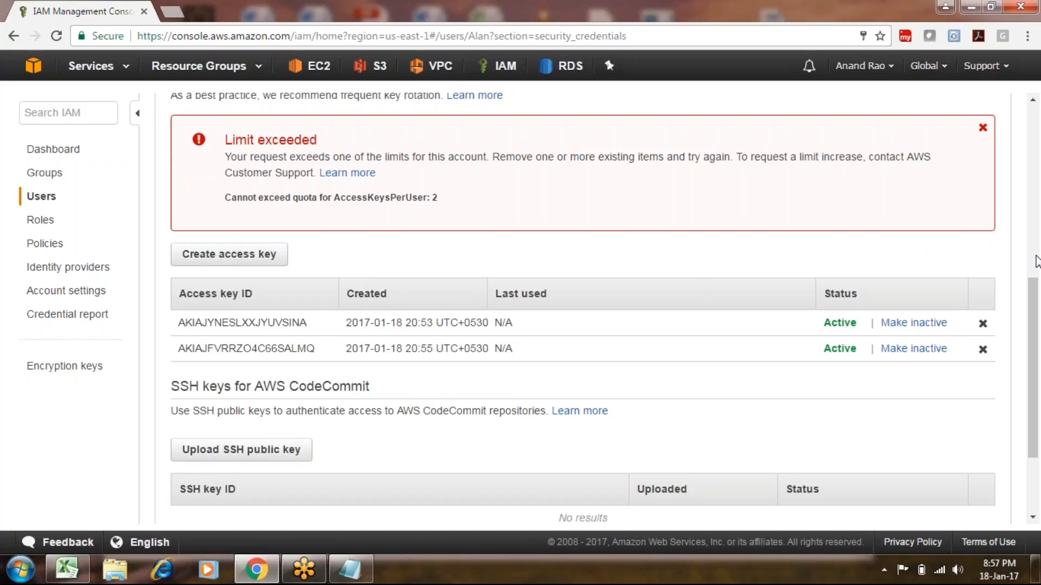
left_click(1036, 263)
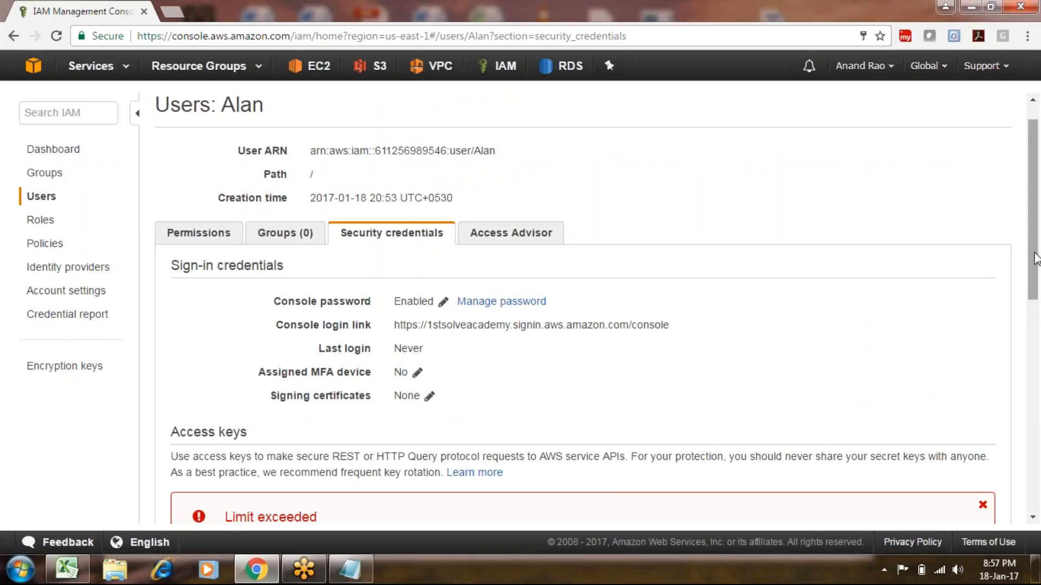
left_click(209, 235)
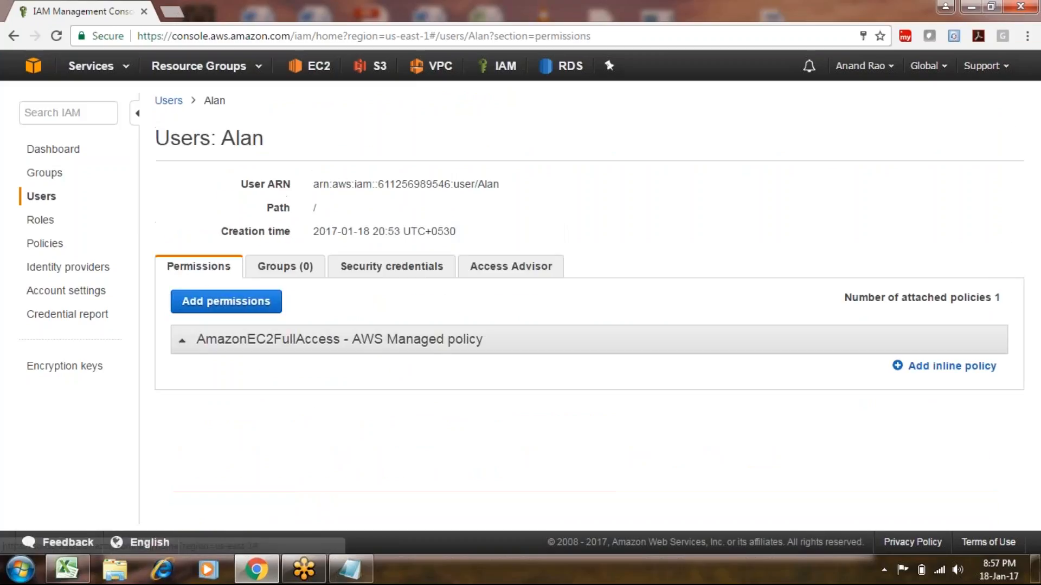
Select the IAM users sign-in link on the Dashboard and open an incognito window with Ctrl+Shift+N.
left_click(49, 151)
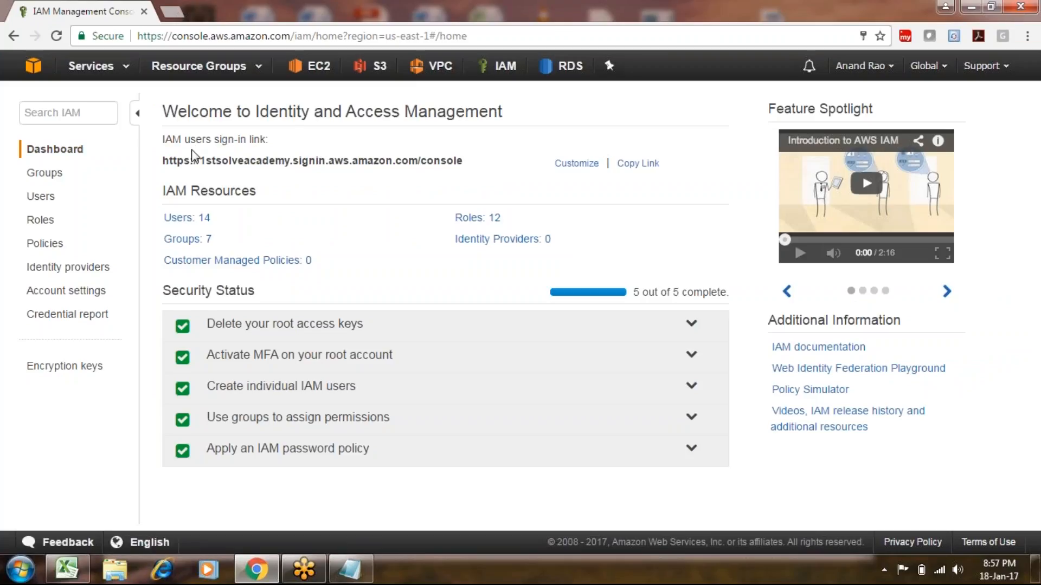
left_click_drag(161, 165, 471, 165)
key("ctrl+c")
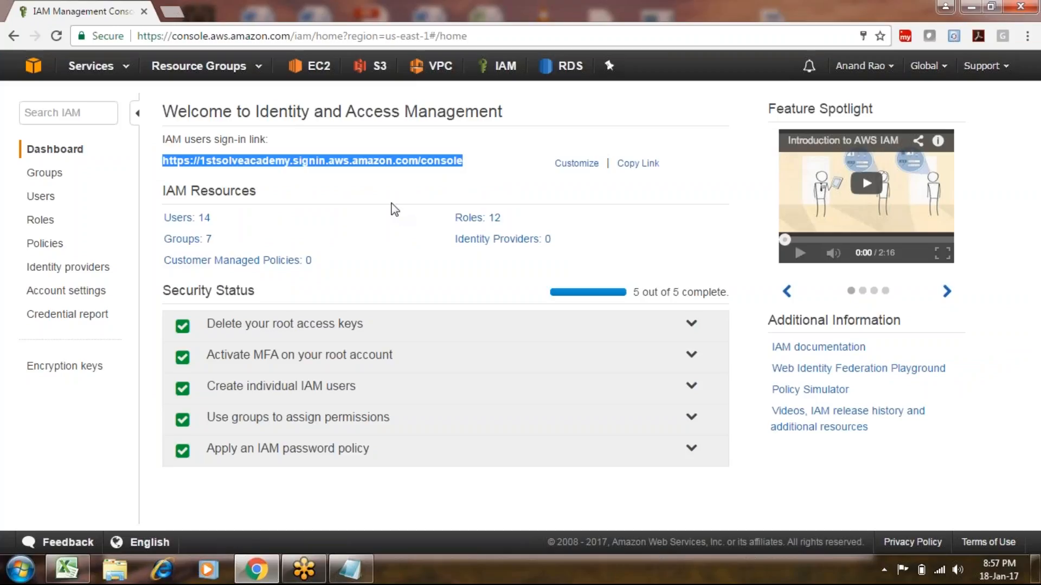
key("ctrl+shift+n")
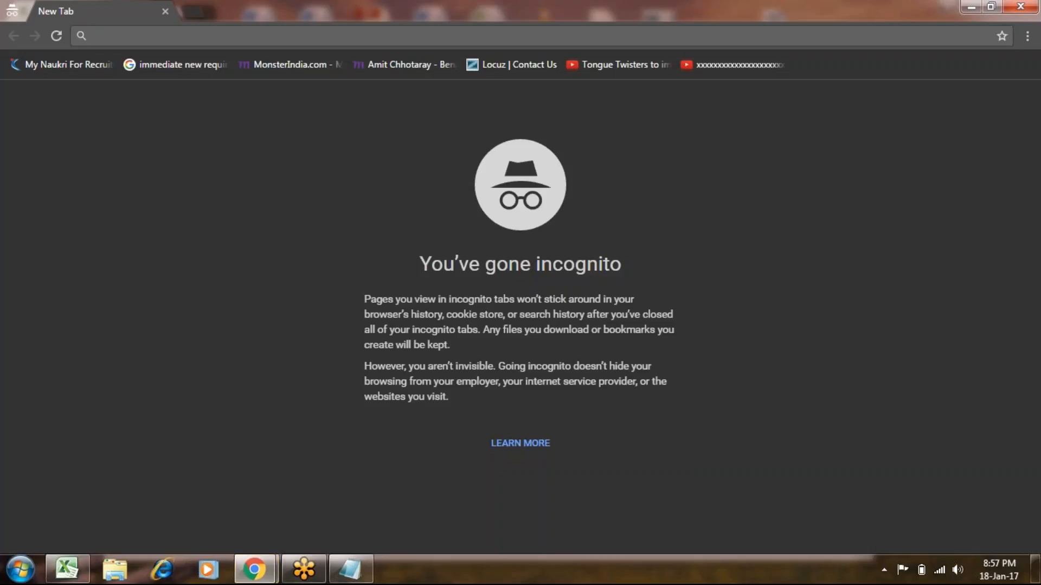
Load the pasted sign-in link and sign in with the new user's name and password.
key("ctrl+v")
key("Return")
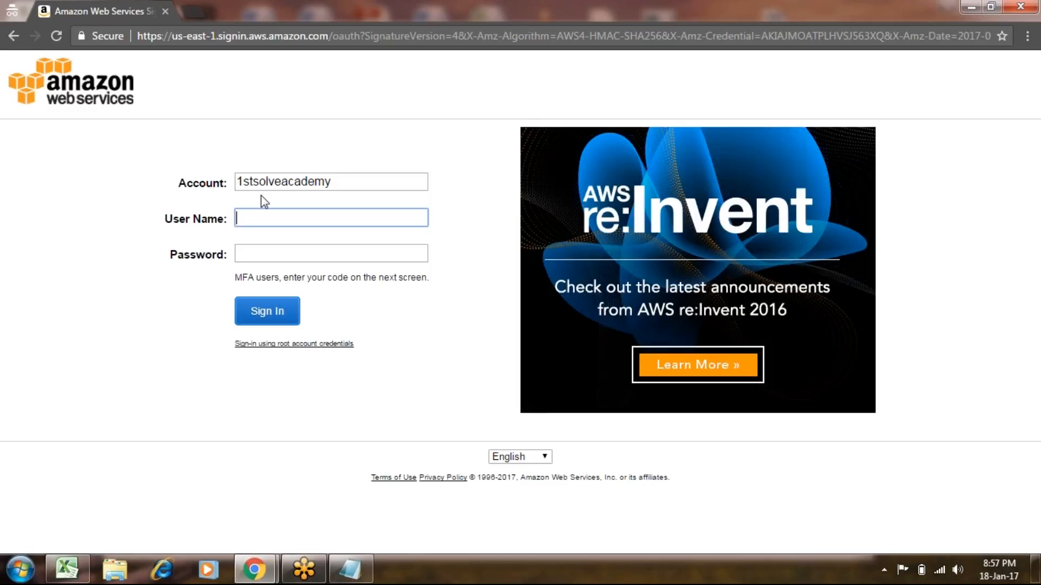
type("alan")
key("Tab")
type("••••••••")
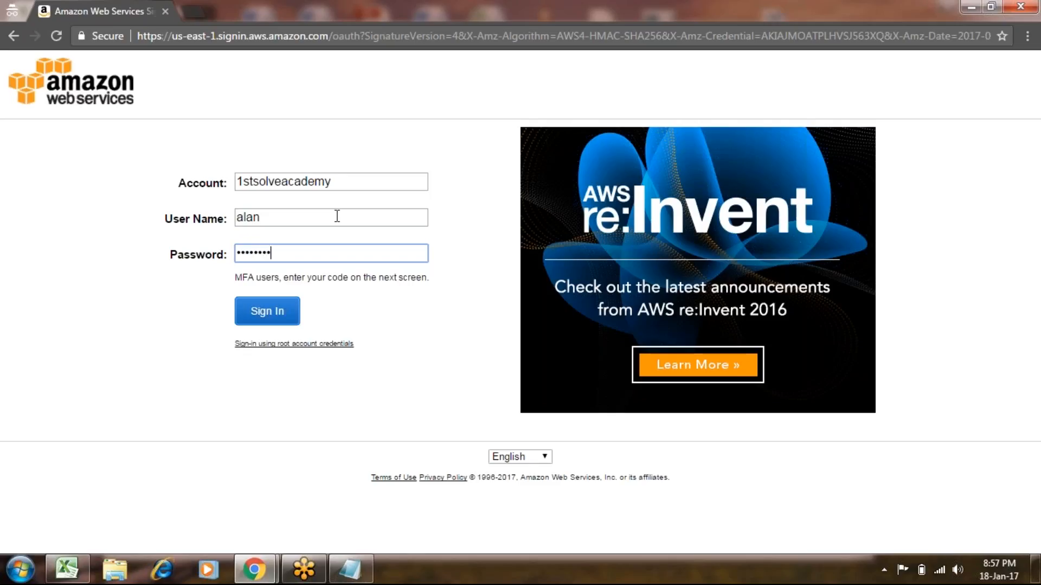
key("Return")
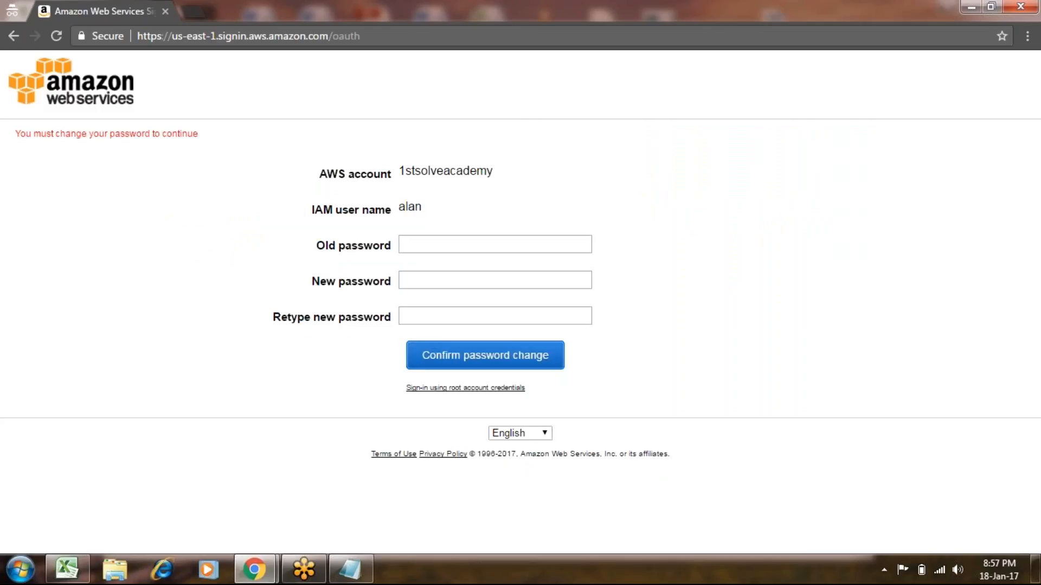
Replace the password by entering the old password and the new one twice.
left_click(426, 247)
type("********")
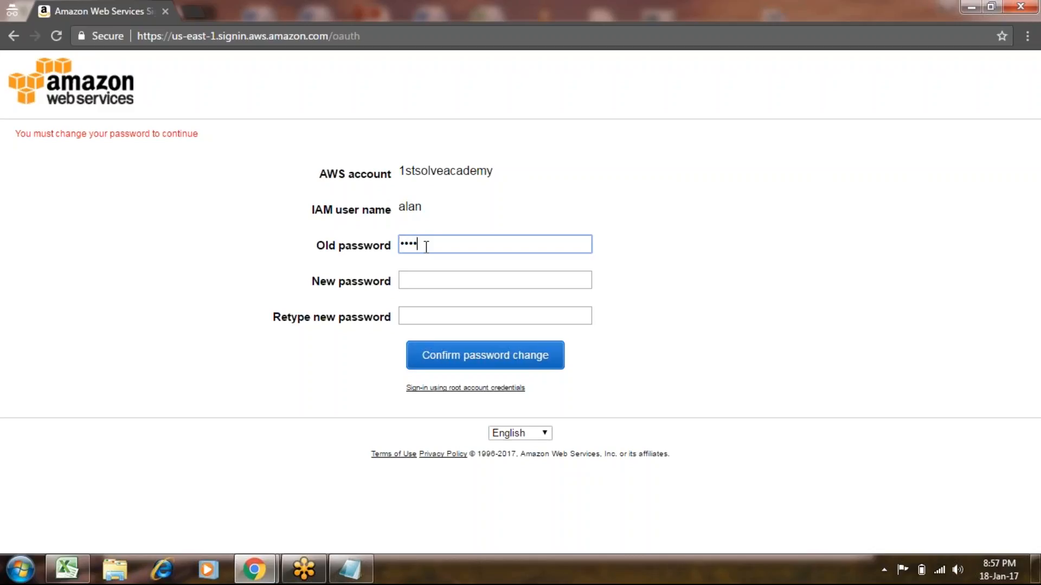
key("Tab")
type("*********")
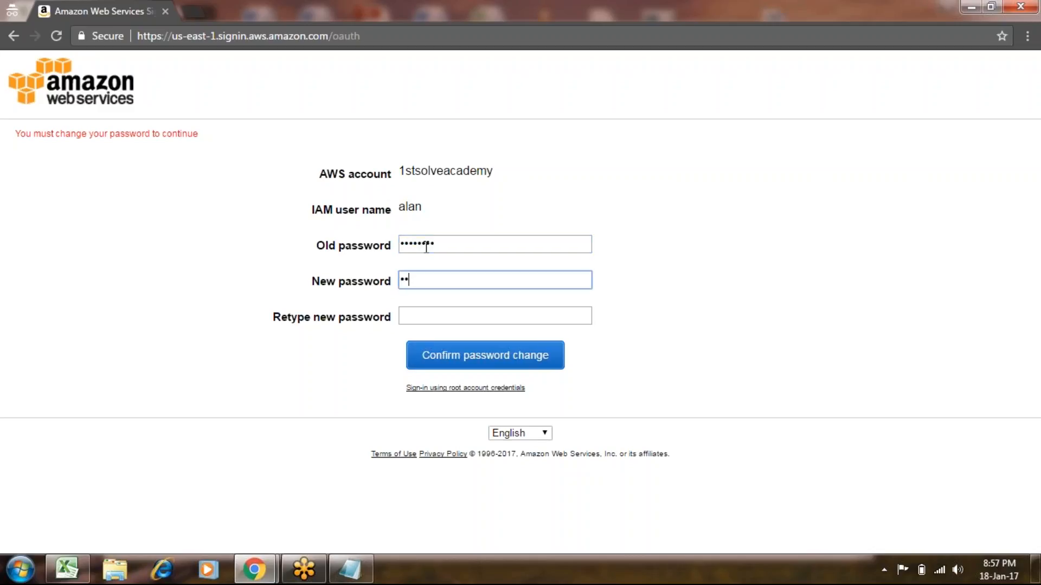
type("*******")
key("BackSpace")
key("BackSpace")
key("BackSpace")
key("BackSpace")
key("BackSpace")
key("BackSpace")
key("BackSpace")
key("BackSpace")
key("BackSpace")
key("BackSpace")
key("BackSpace")
key("BackSpace")
key("BackSpace")
key("BackSpace")
key("BackSpace")
key("BackSpace")
type("*************")
key("Tab")
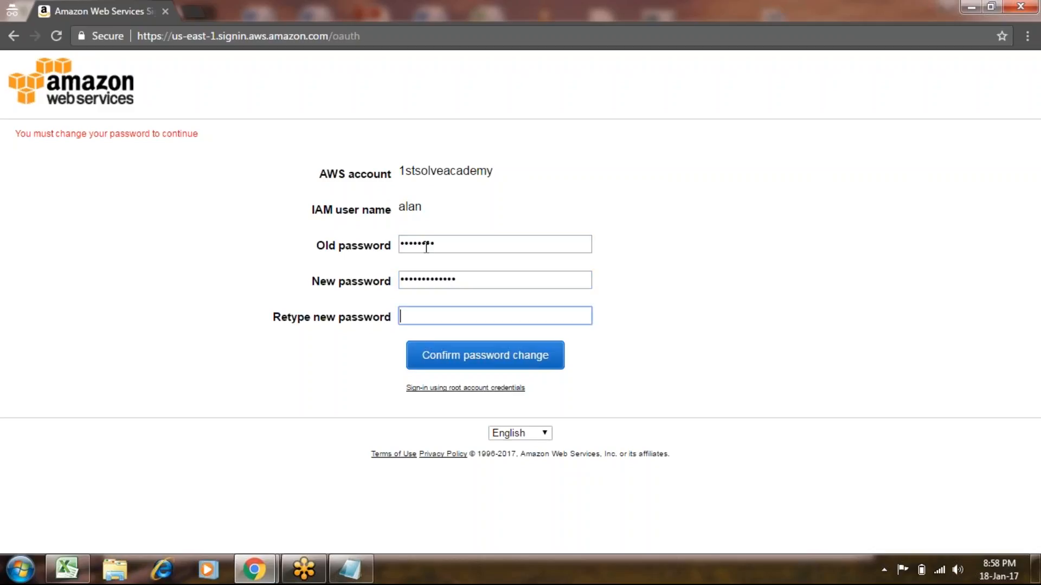
type("*************")
key("Return")
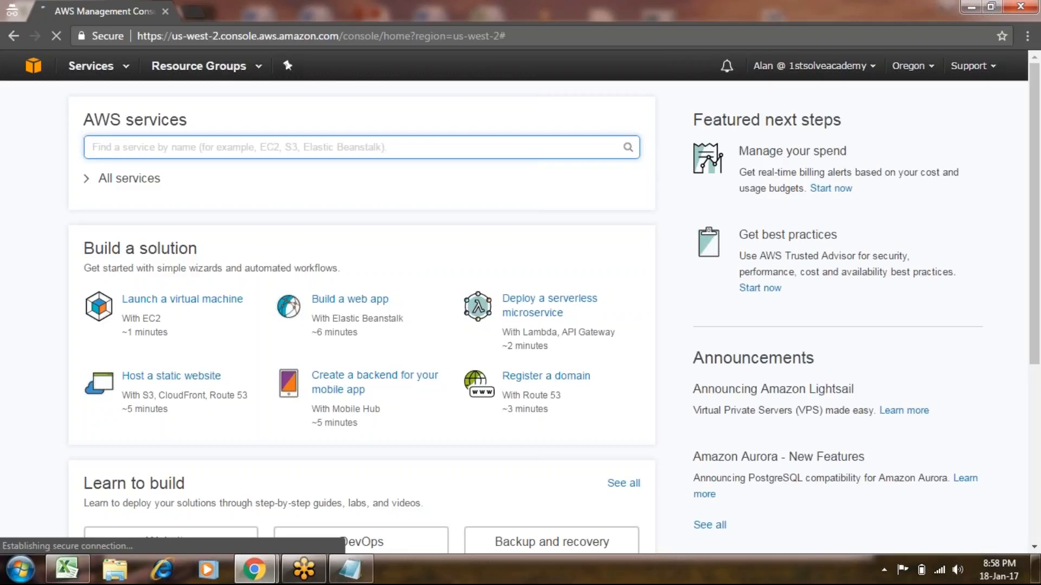
Open S3 as the new user to see access denied, then open the EC2 Dashboard.
left_click(126, 69)
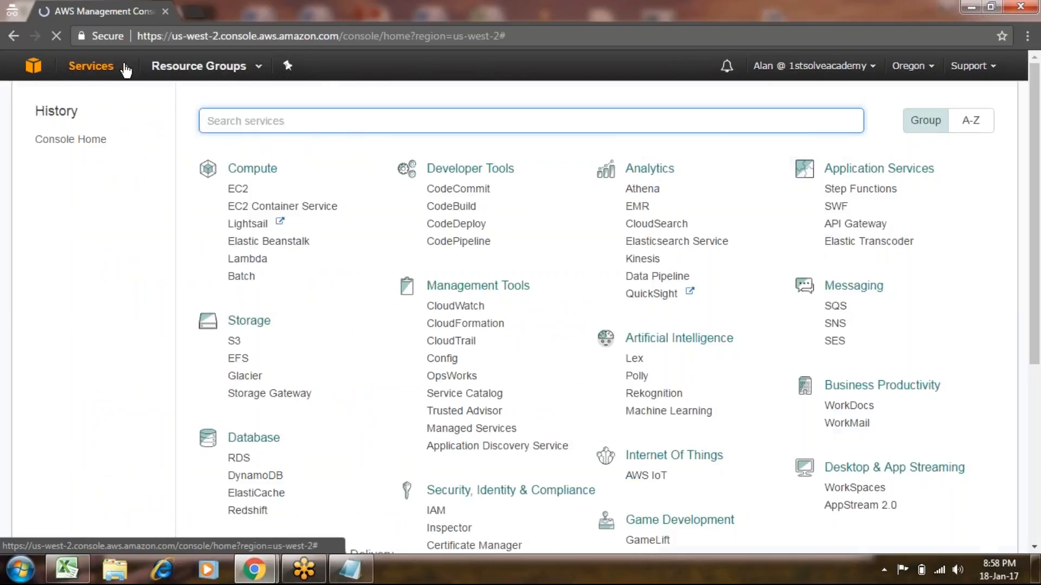
left_click(237, 190)
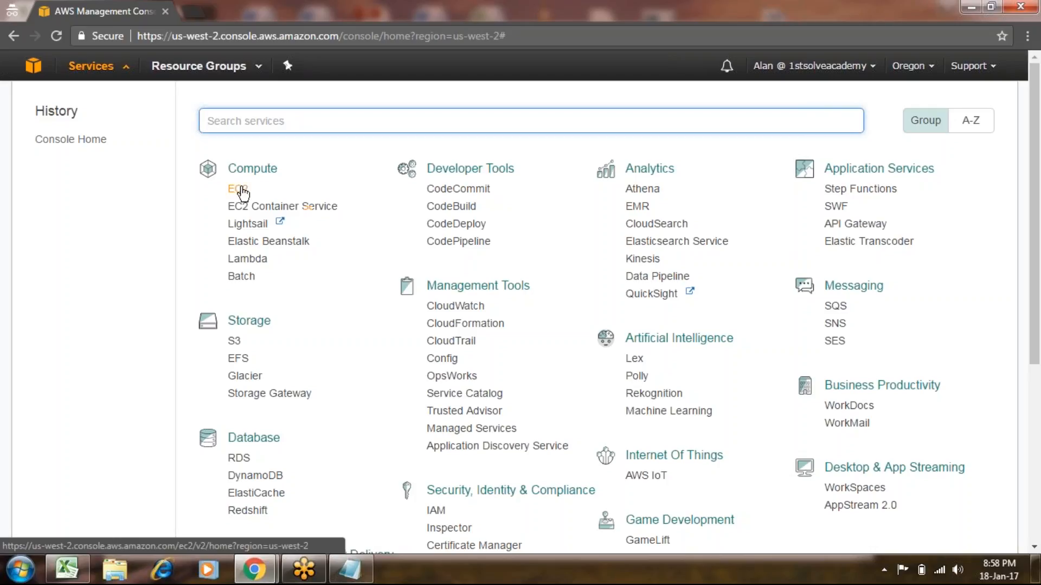
left_click(235, 341)
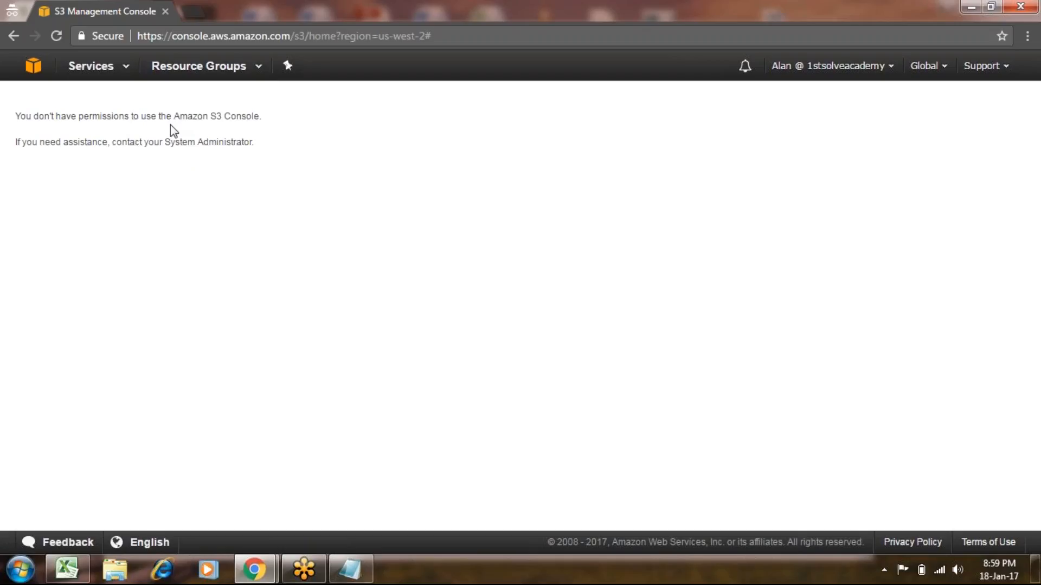
left_click(115, 76)
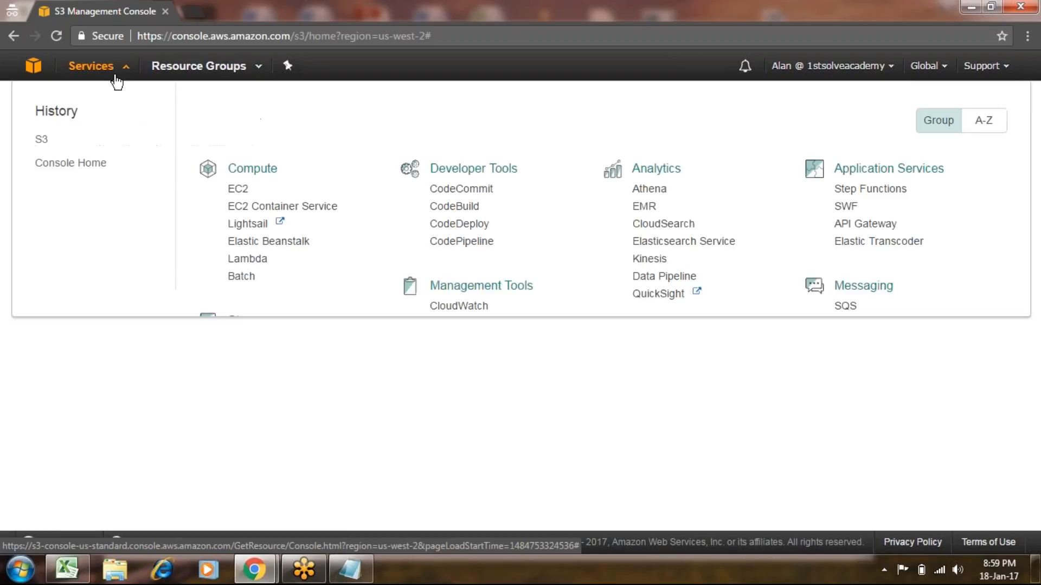
left_click(238, 189)
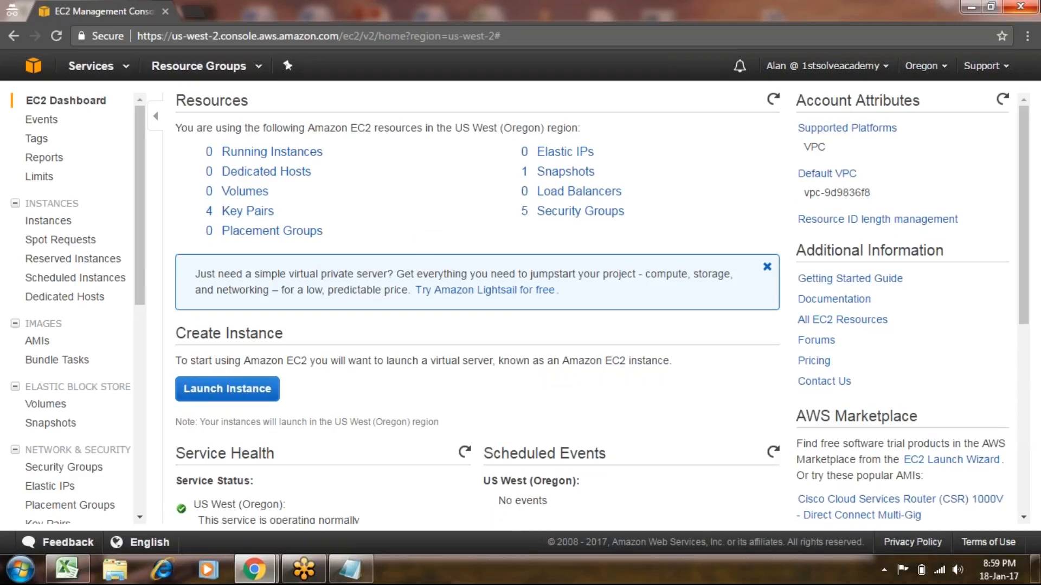
Close the private window and review the group-creation plan in the notes.
left_click(1020, 6)
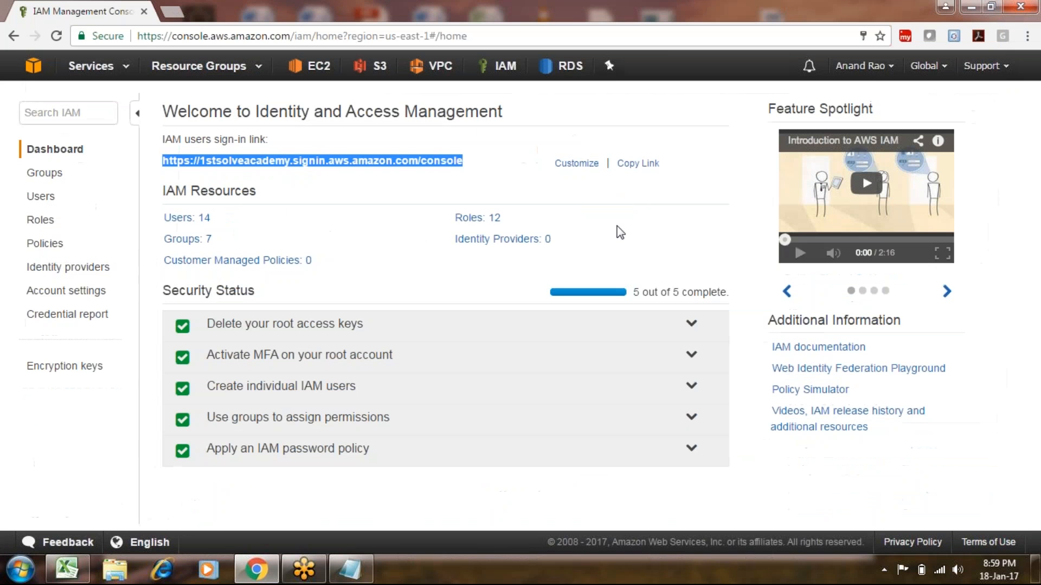
left_click(354, 282)
left_click(349, 569)
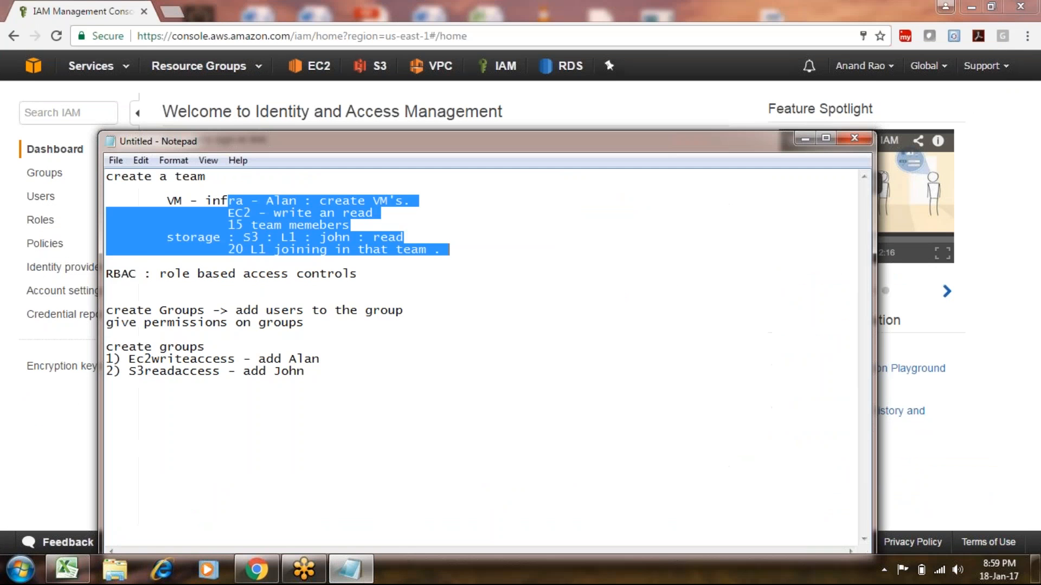
left_click(376, 279)
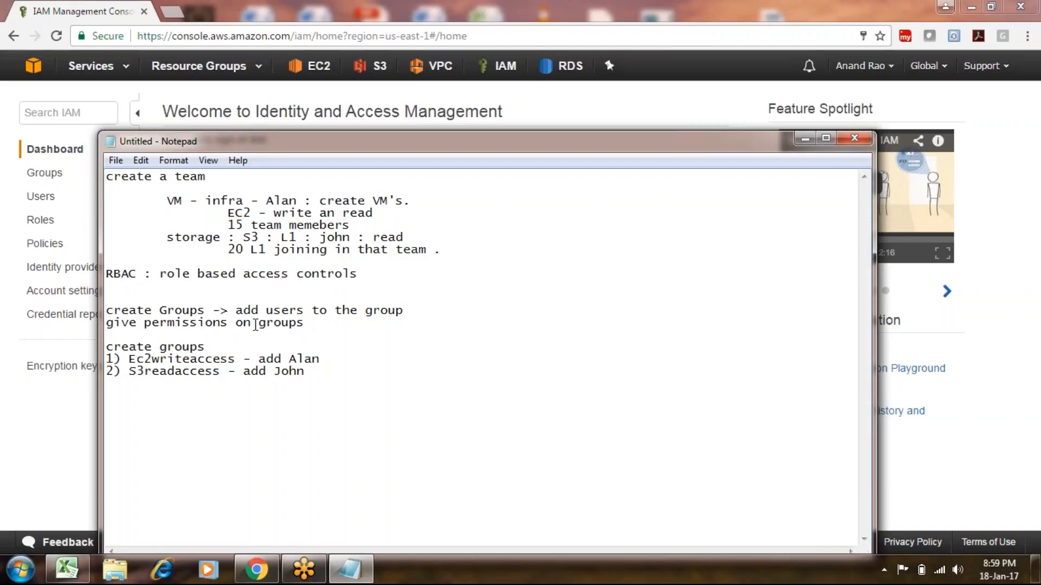
left_click_drag(164, 292, 232, 428)
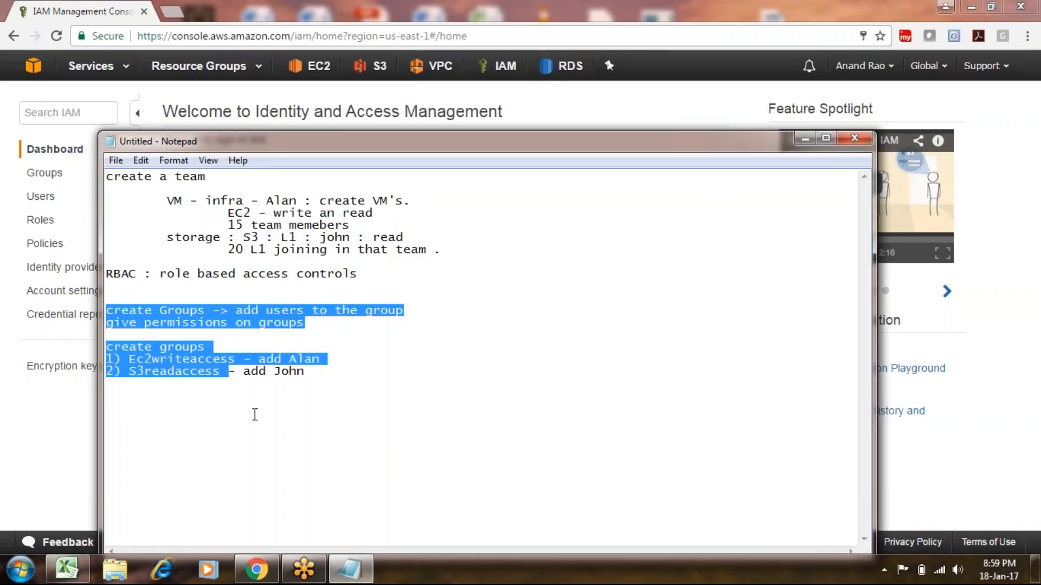
left_click(82, 331)
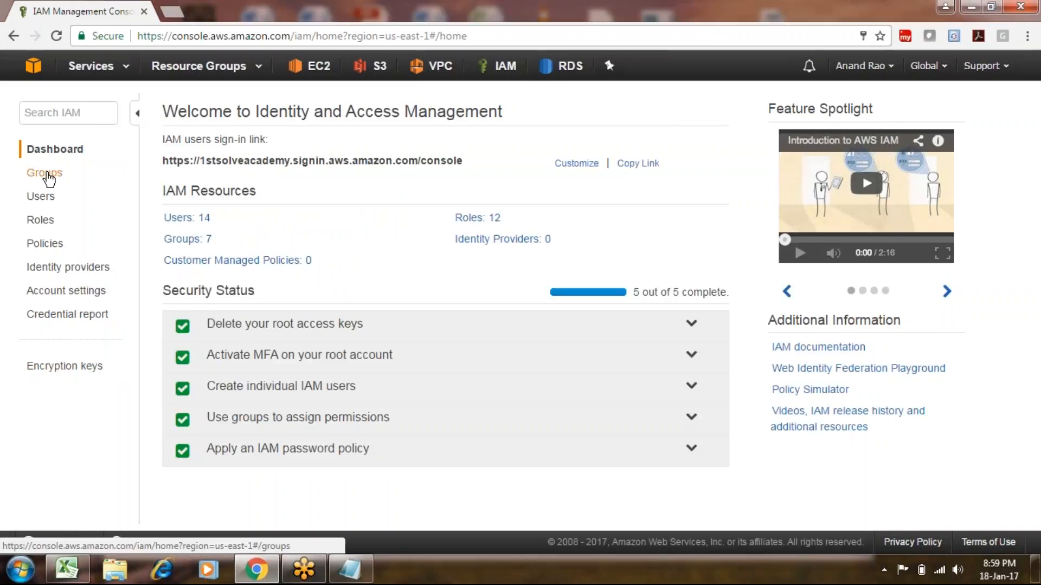
Create a new IAM group named s3Readaccess and advance to the policy step.
left_click(46, 174)
left_click(208, 109)
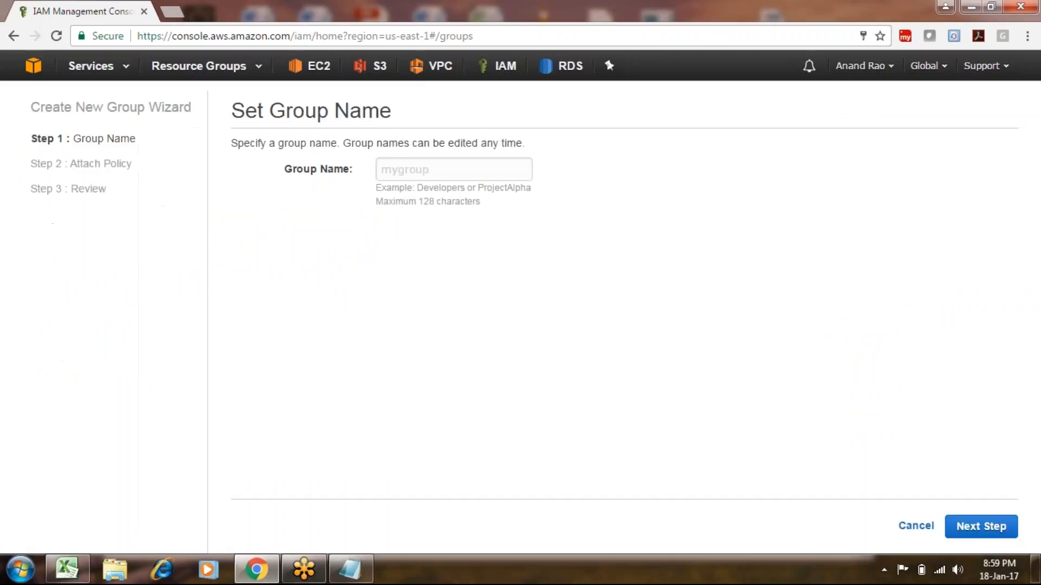
left_click(437, 173)
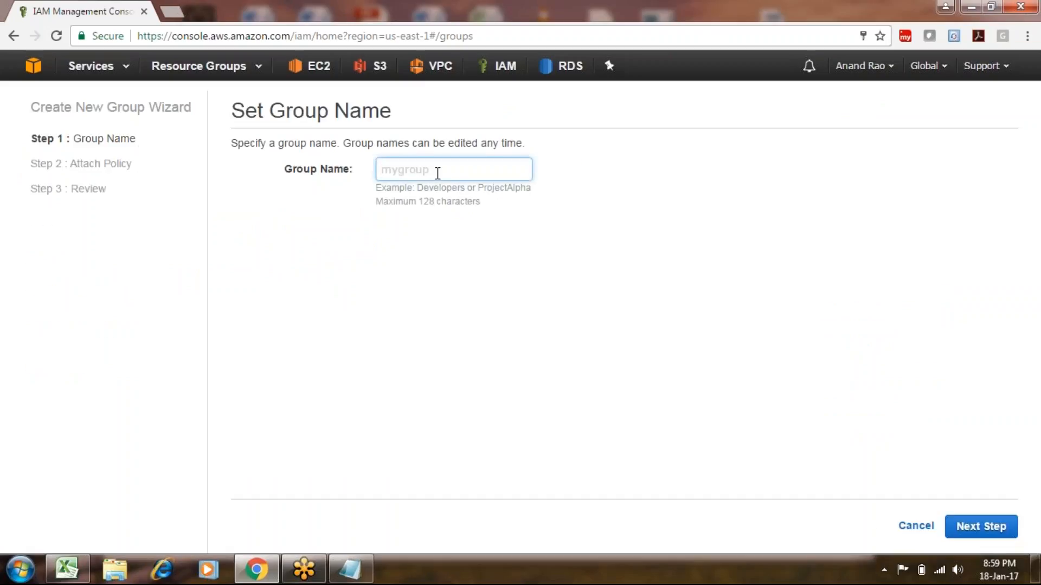
type("s3Readadcess")
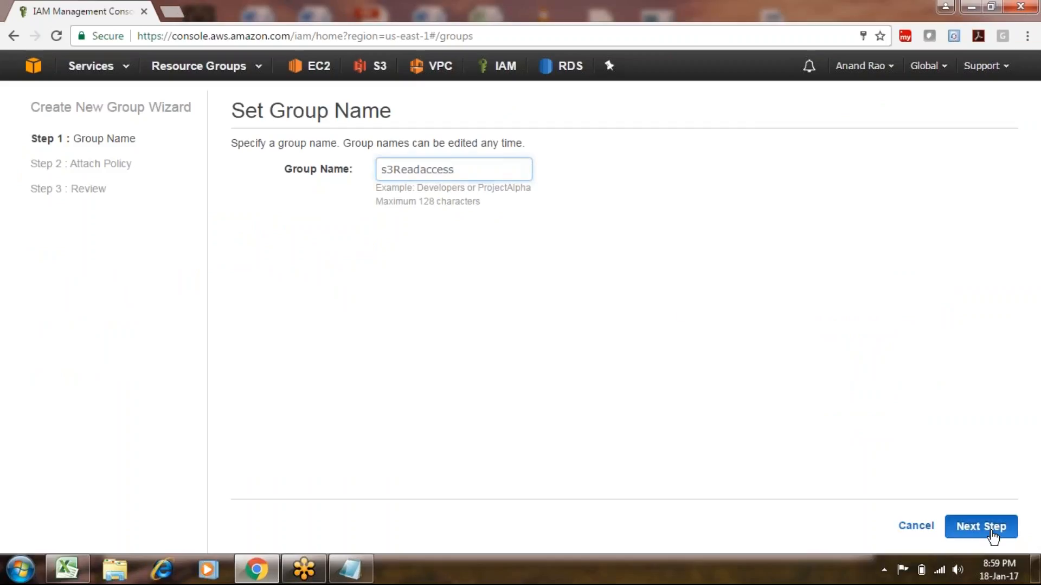
left_click(993, 531)
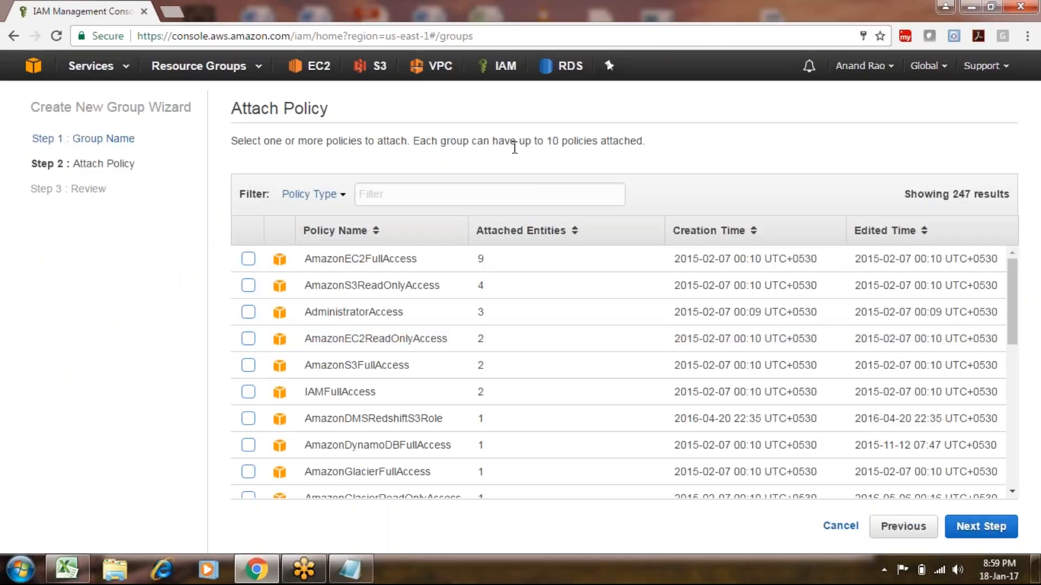
Filter policies by 's3', attach AmazonS3ReadOnlyAccess, review, and create the group.
left_click(475, 192)
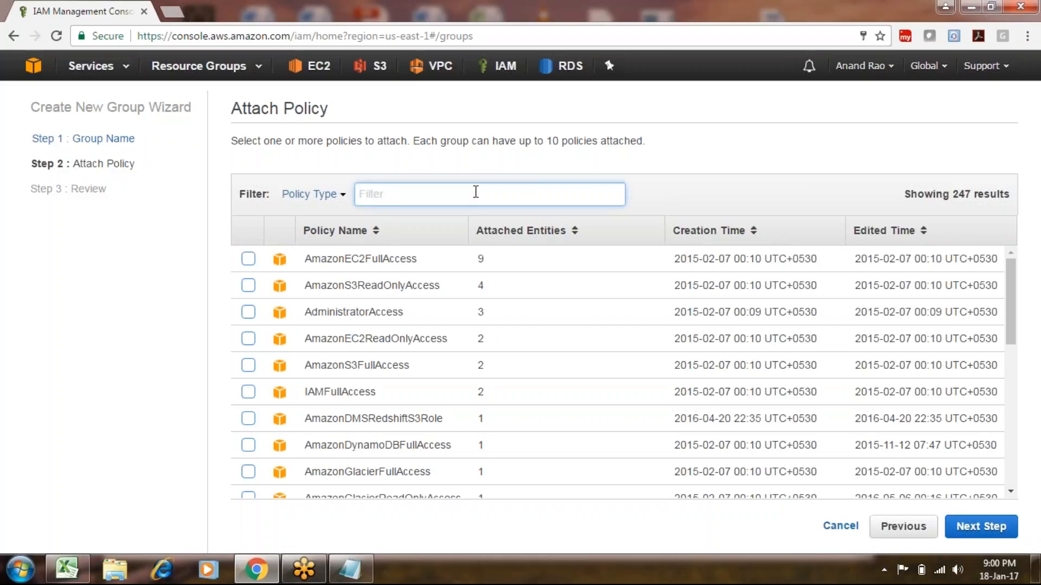
type("s3")
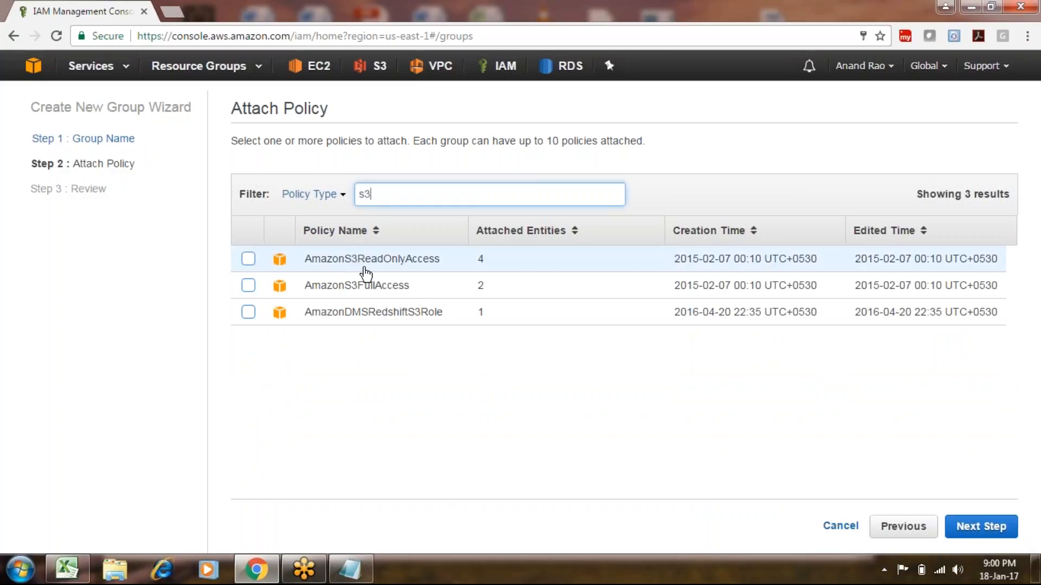
left_click(248, 259)
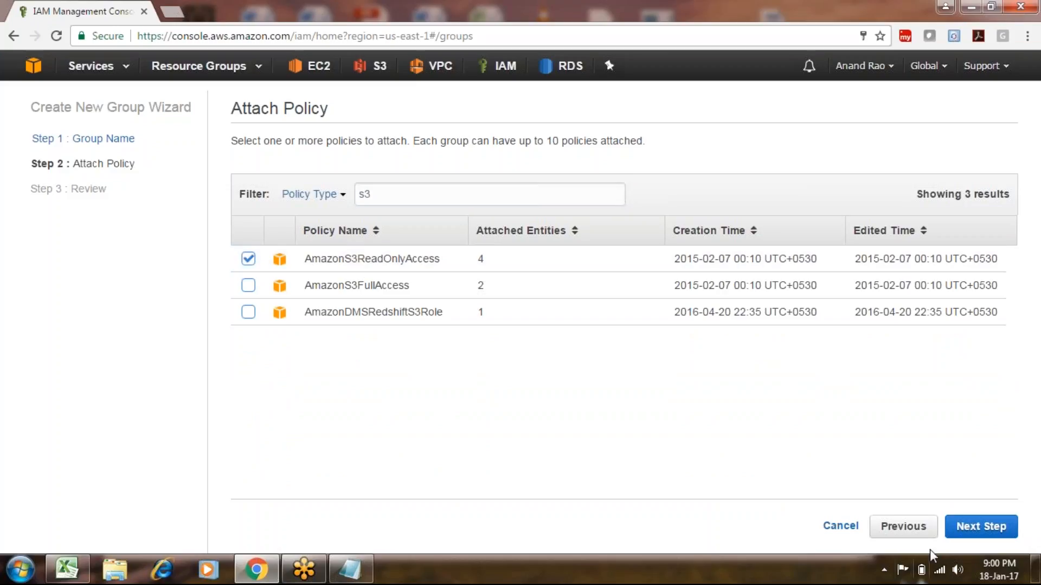
left_click(982, 525)
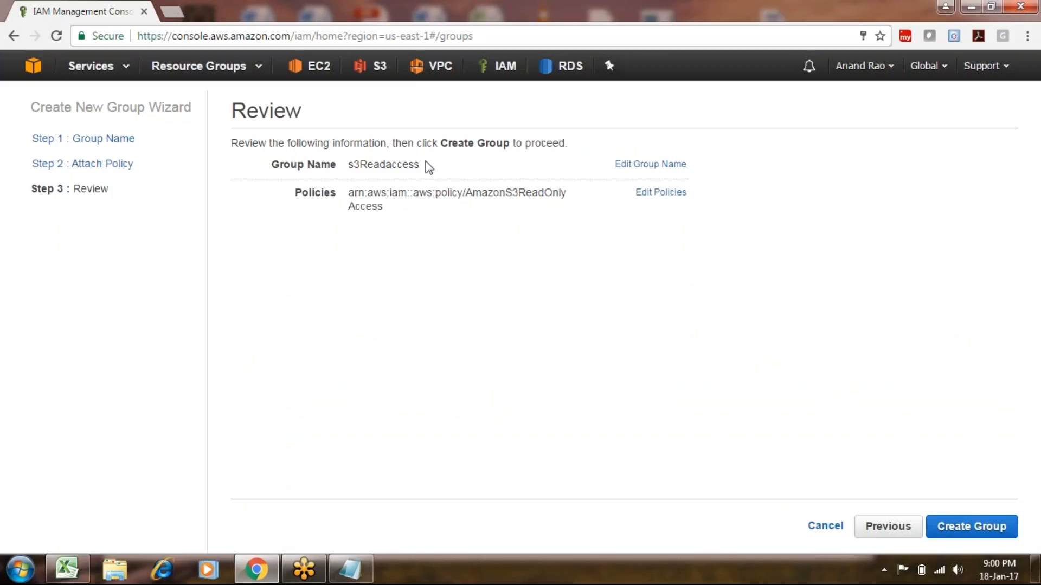
left_click_drag(416, 162, 372, 172)
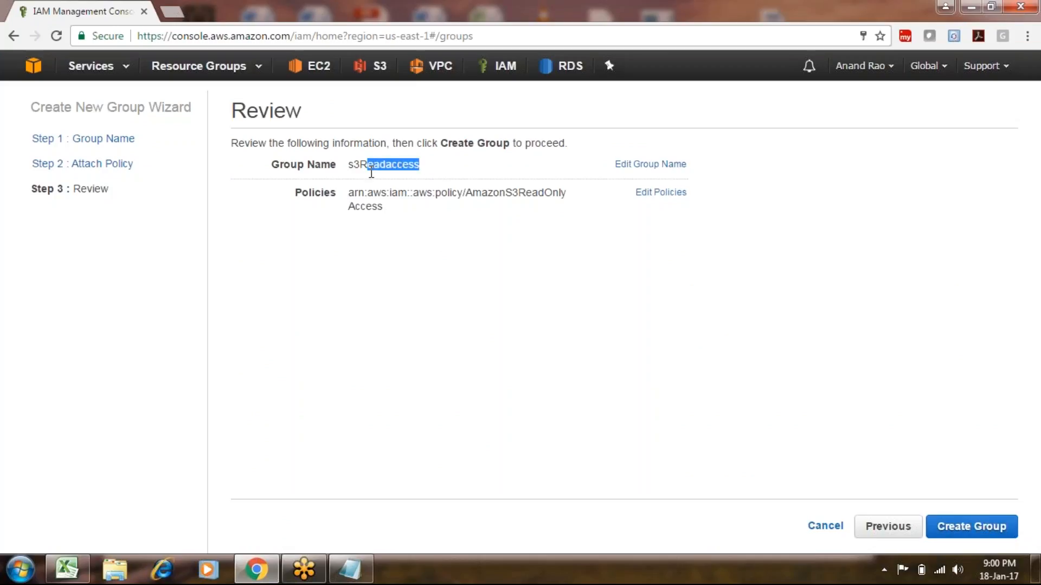
left_click(401, 211)
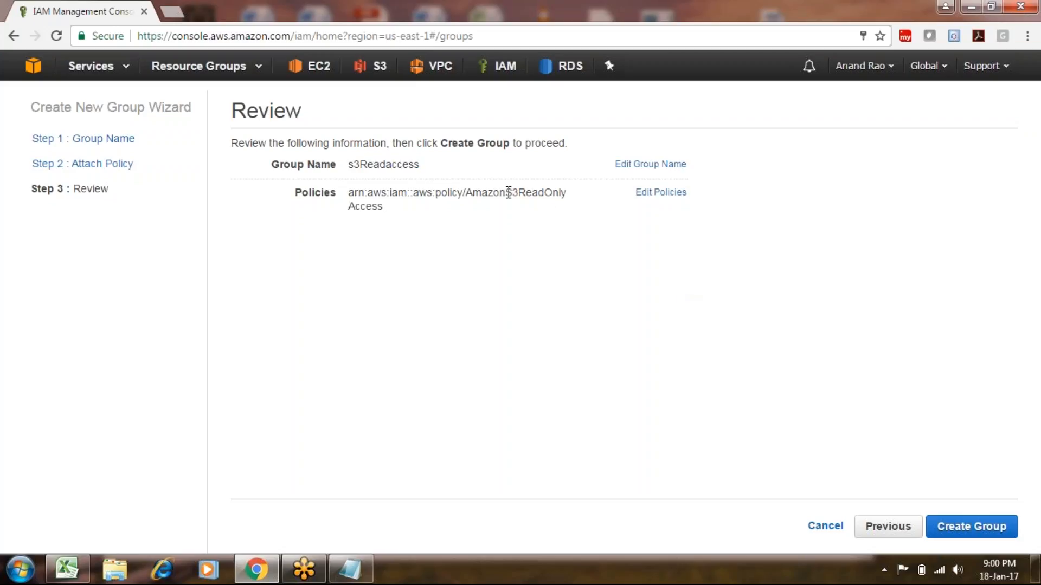
left_click(971, 526)
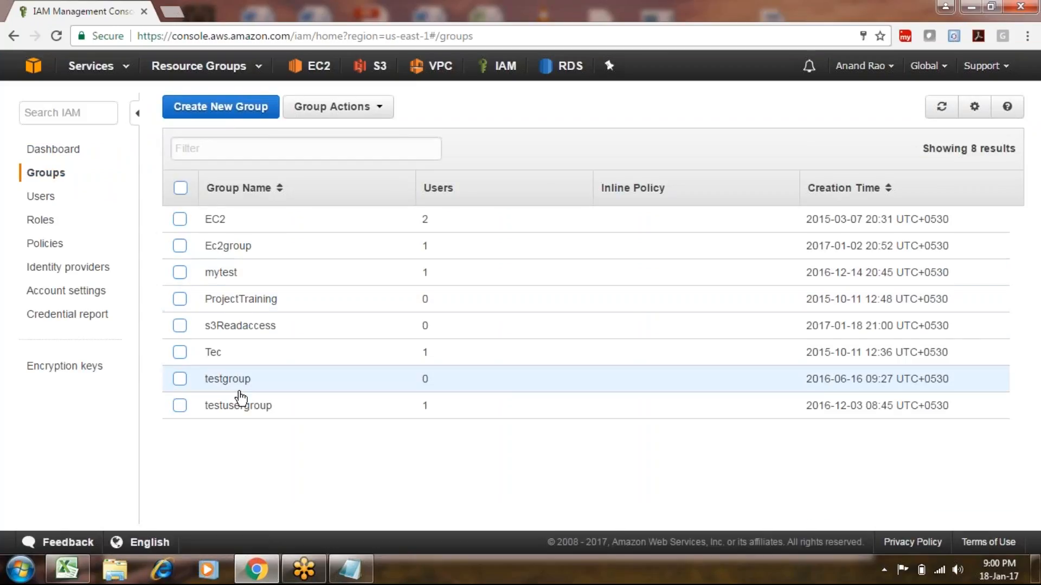
Add the test user to s3Readaccess, then paste the sign-in URL into a private window.
left_click(233, 328)
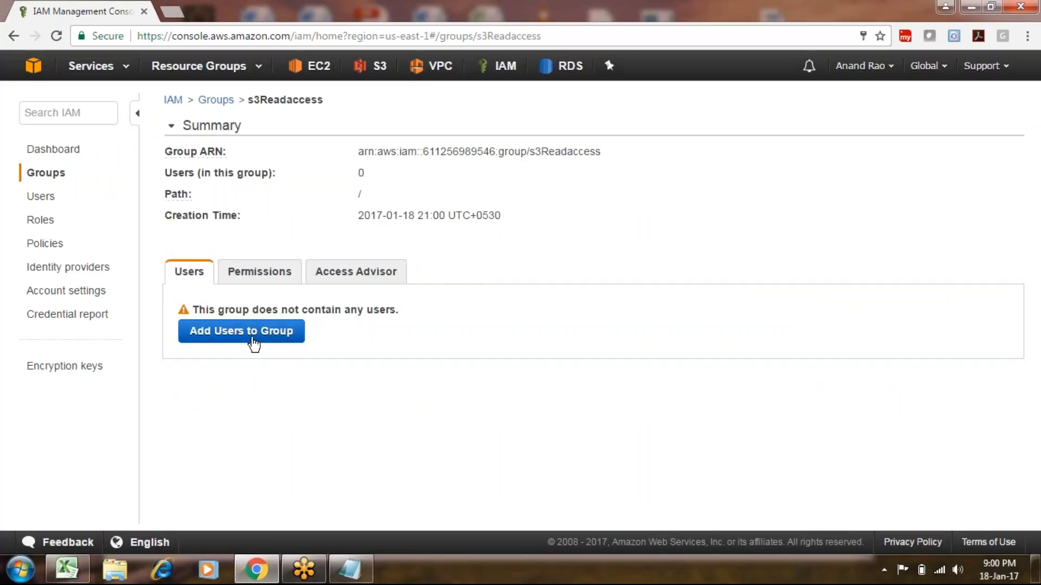
left_click(254, 339)
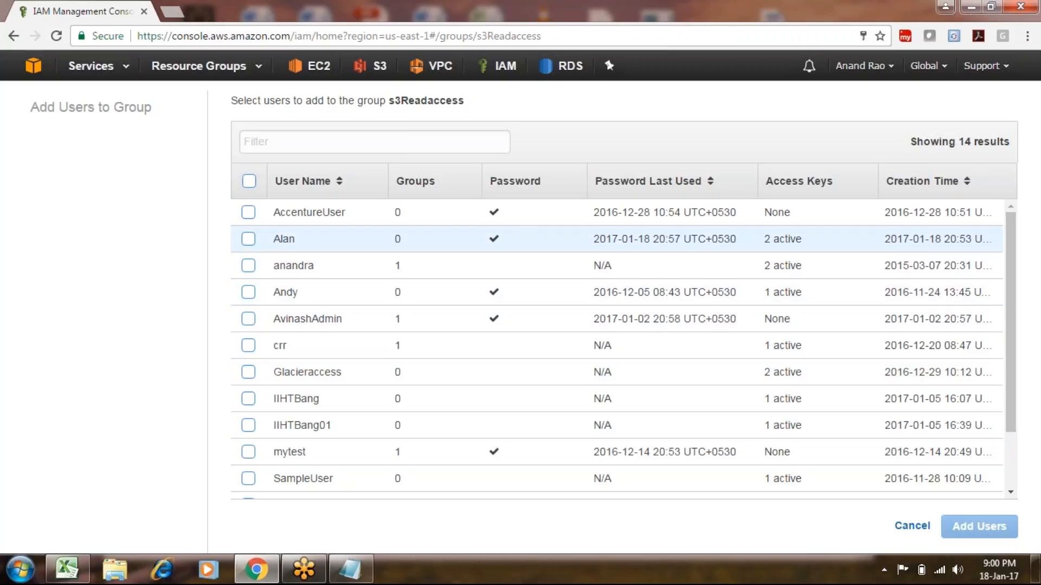
left_click(248, 238)
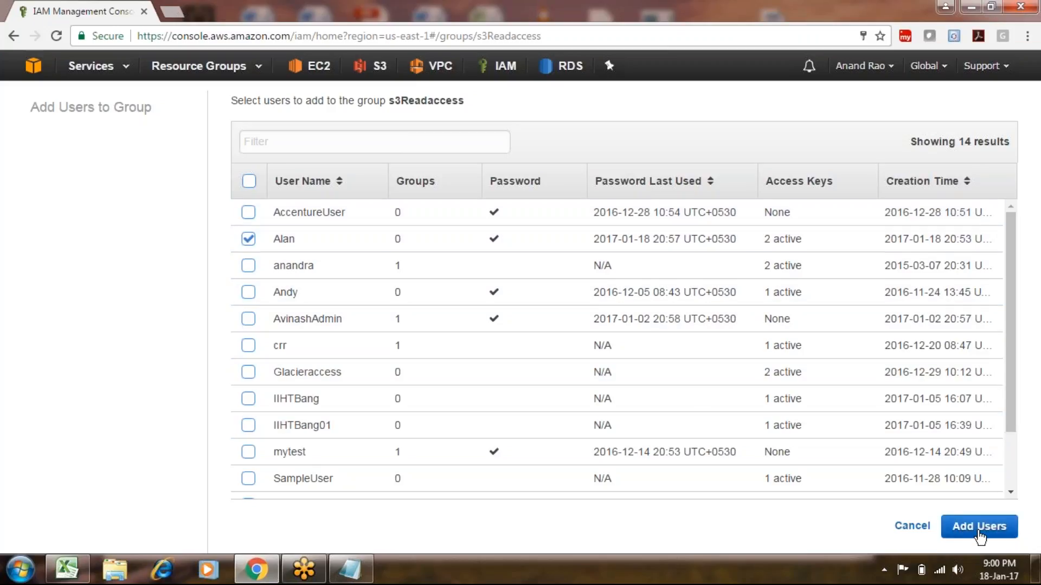
left_click(974, 528)
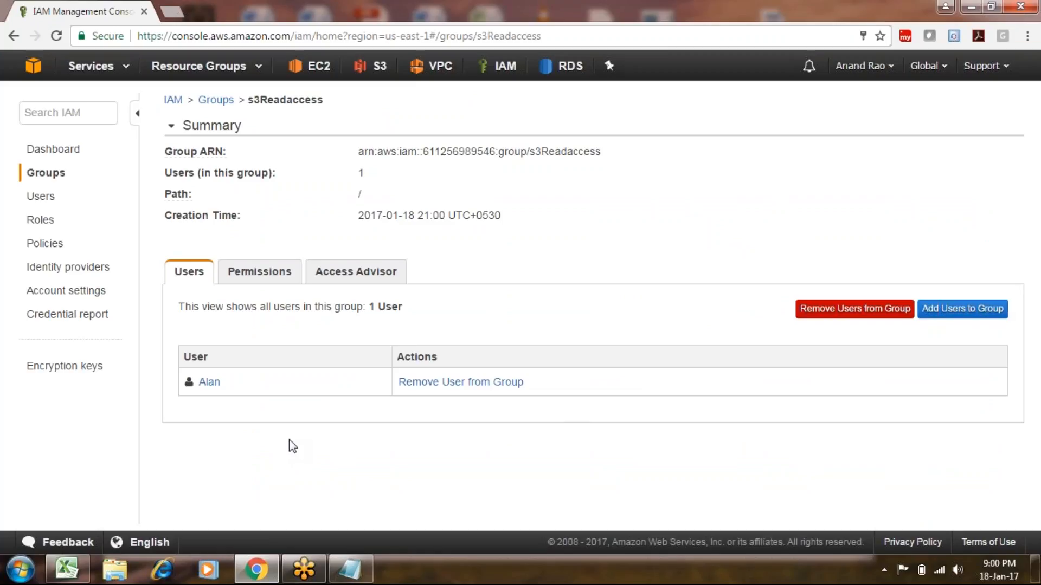
key("ctrl+shift+n")
type("https://1stsolveacademy.signin.aws.amazon.com/console")
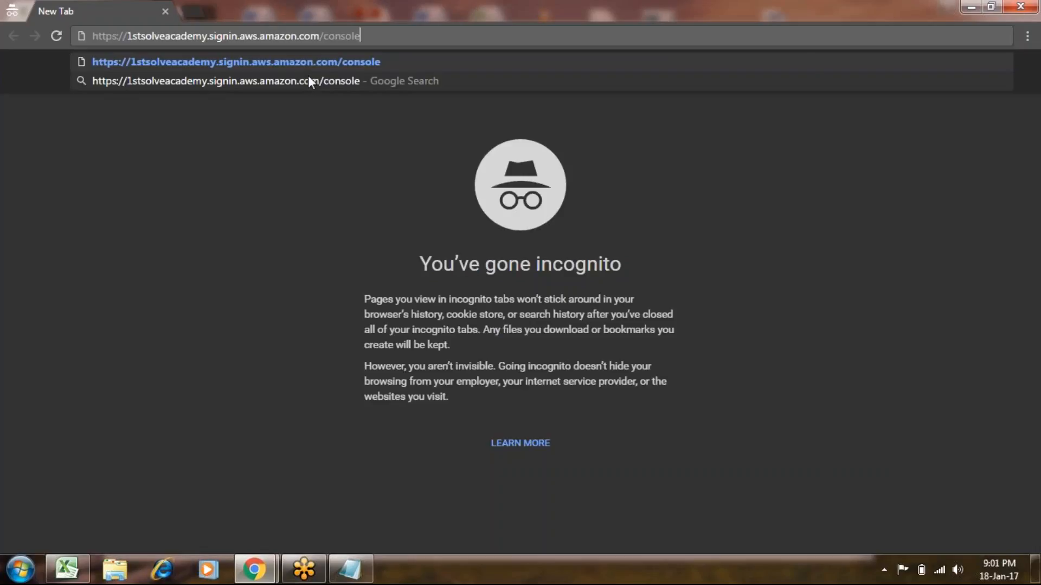
Sign in with the test user's name and password, then open the Services menu.
key("Return")
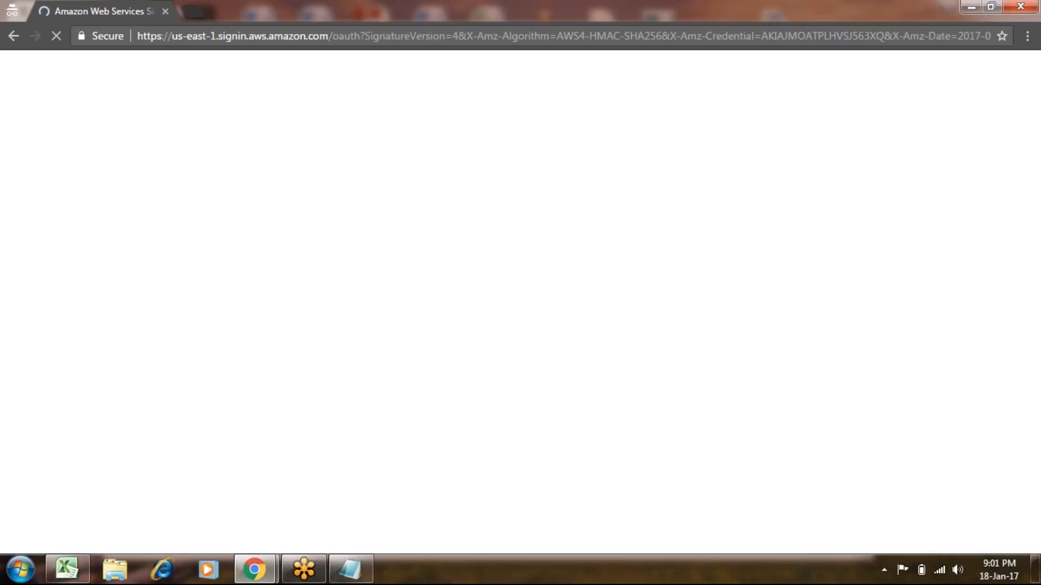
type("a")
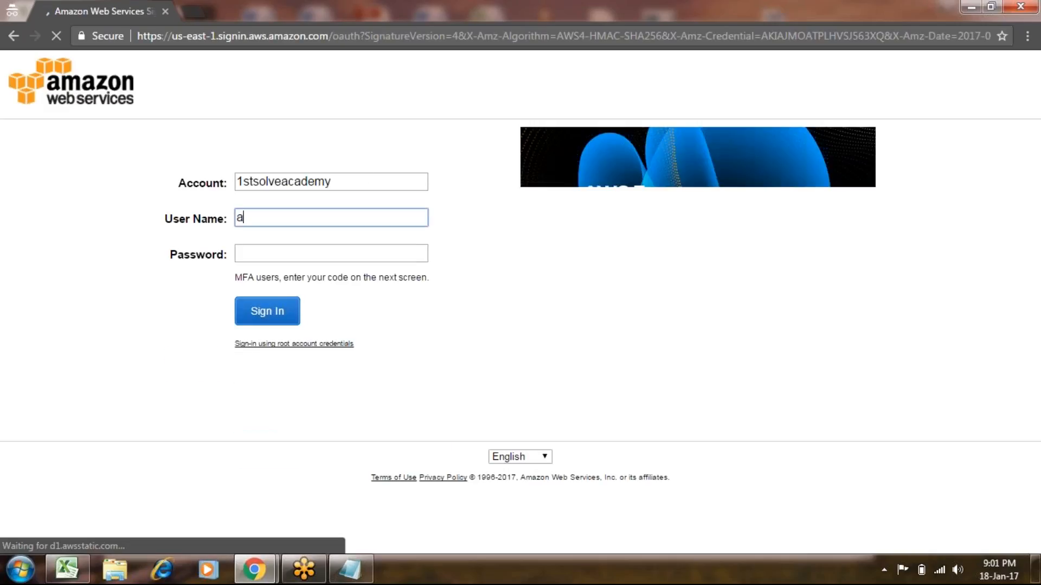
type("lan")
key("Tab")
type("•••••••••")
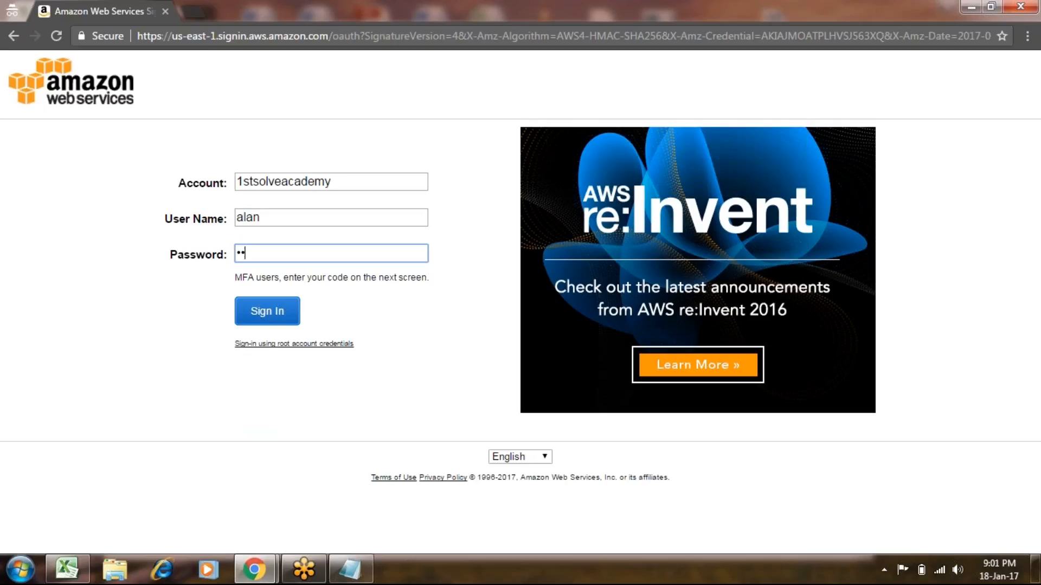
type("••••")
key("Return")
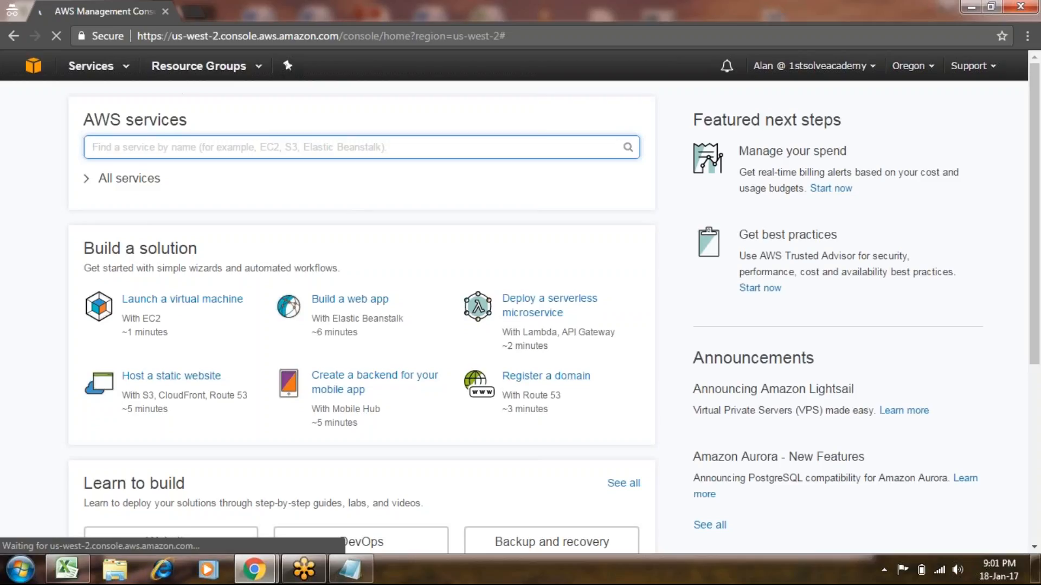
left_click(97, 66)
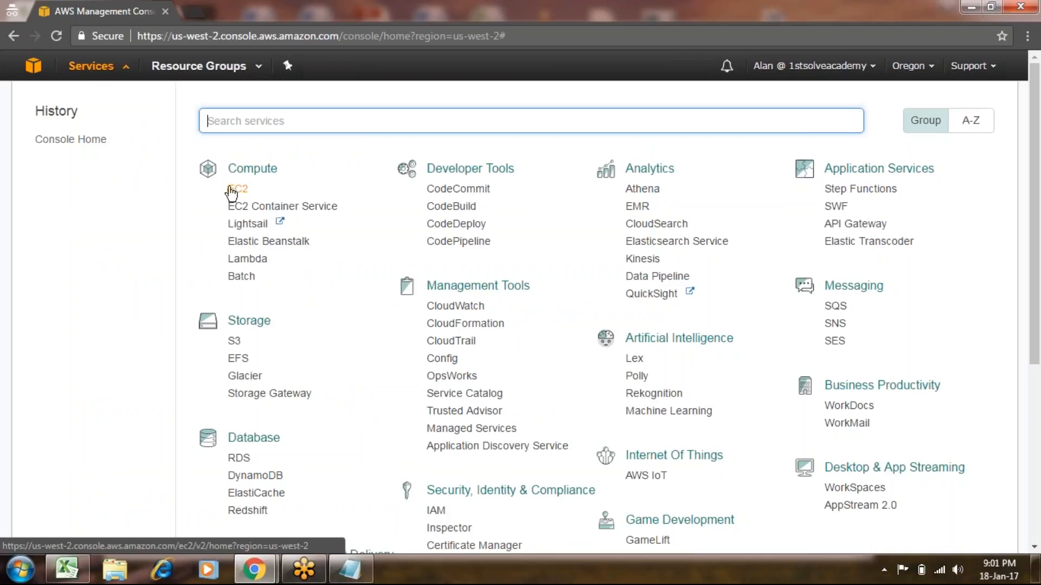
In S3, attempt to create a bucket named s3demoinaws.
left_click(233, 343)
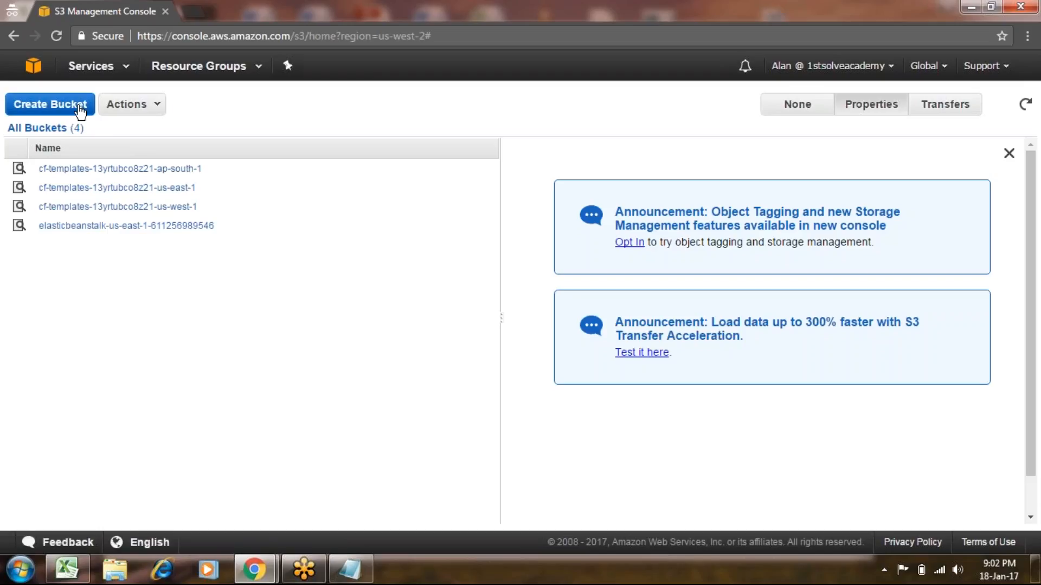
left_click(80, 111)
left_click(403, 274)
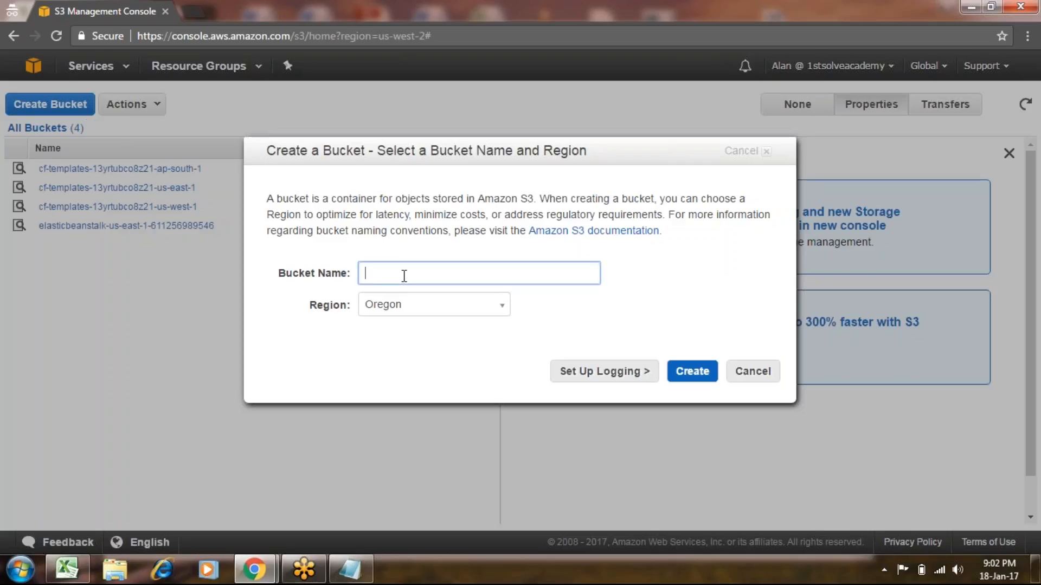
type("s3demoinaws")
left_click(684, 374)
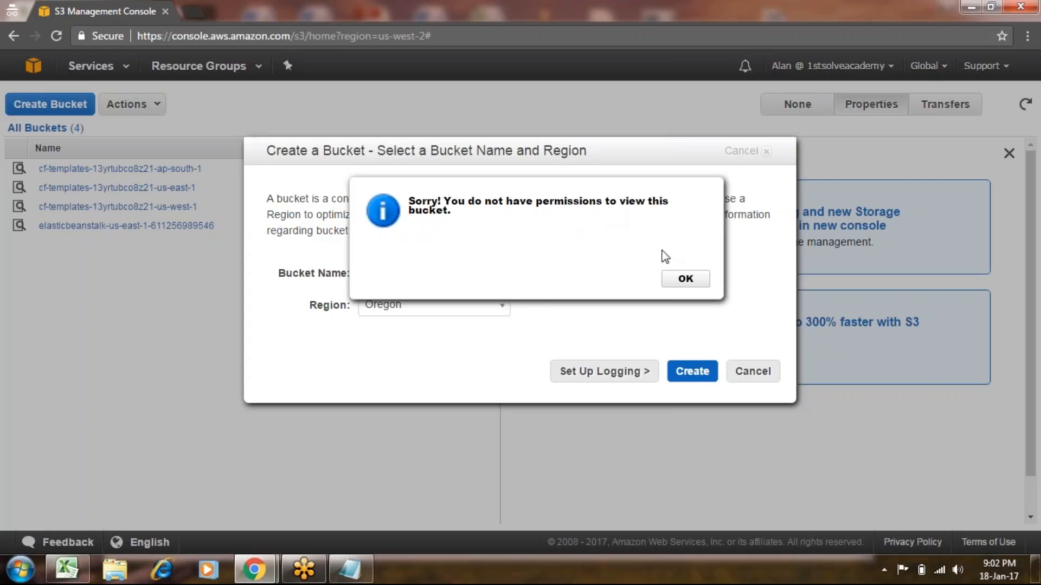
Dismiss the permission-denied error, cancel the bucket form, and return to the IAM dashboard.
left_click(682, 278)
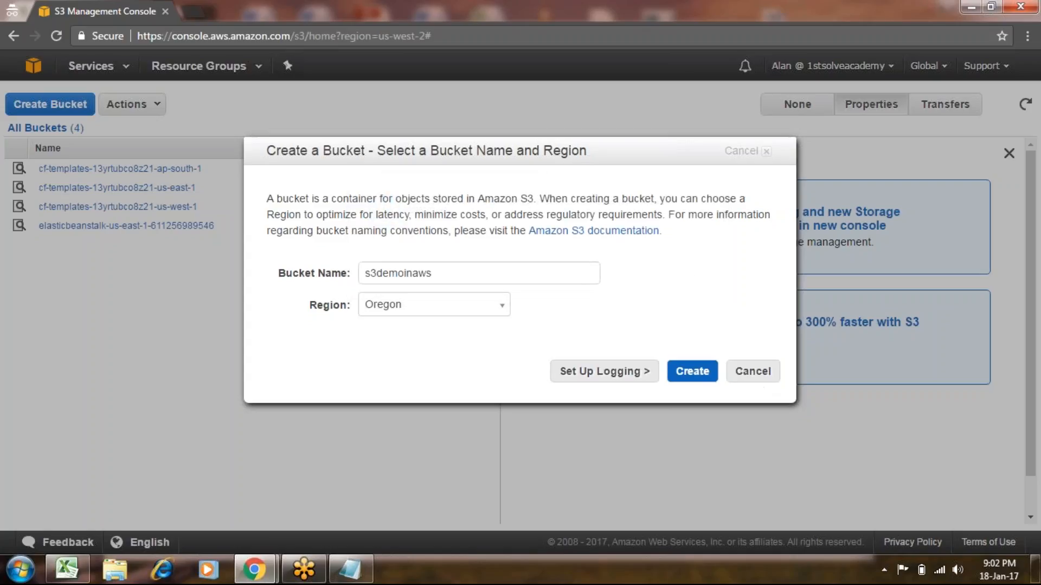
left_click(756, 374)
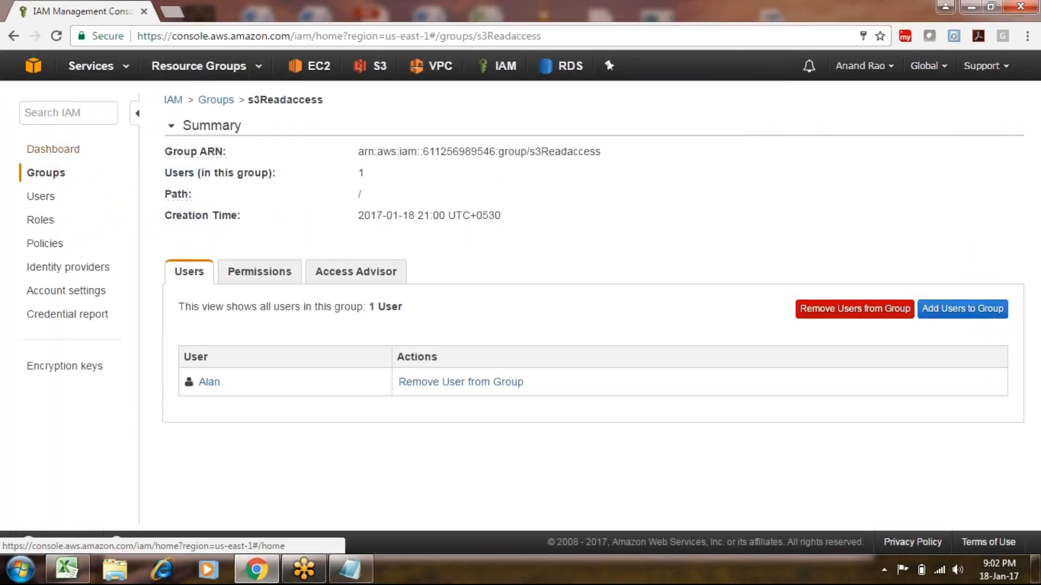
left_click(47, 152)
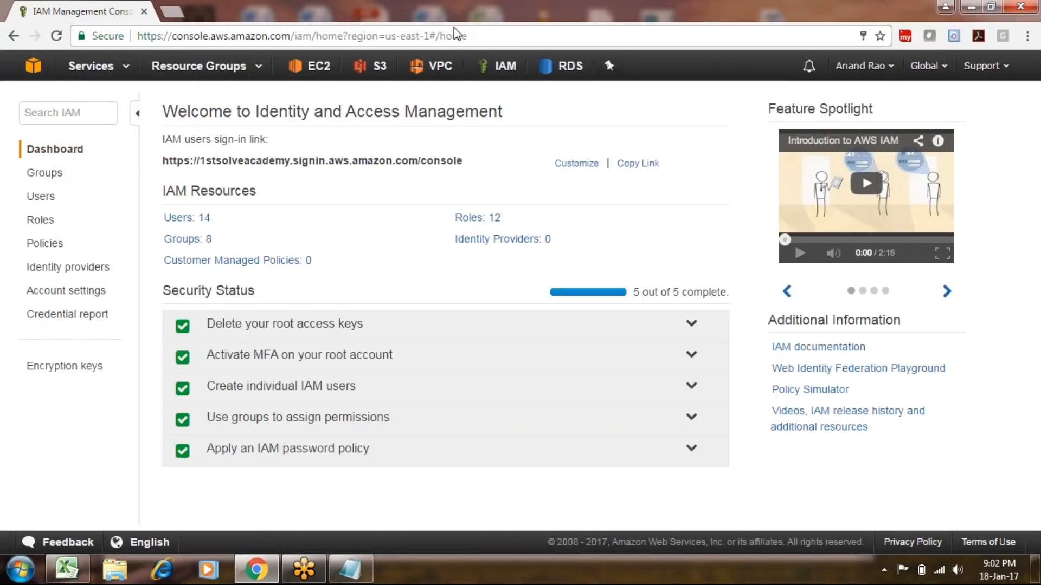